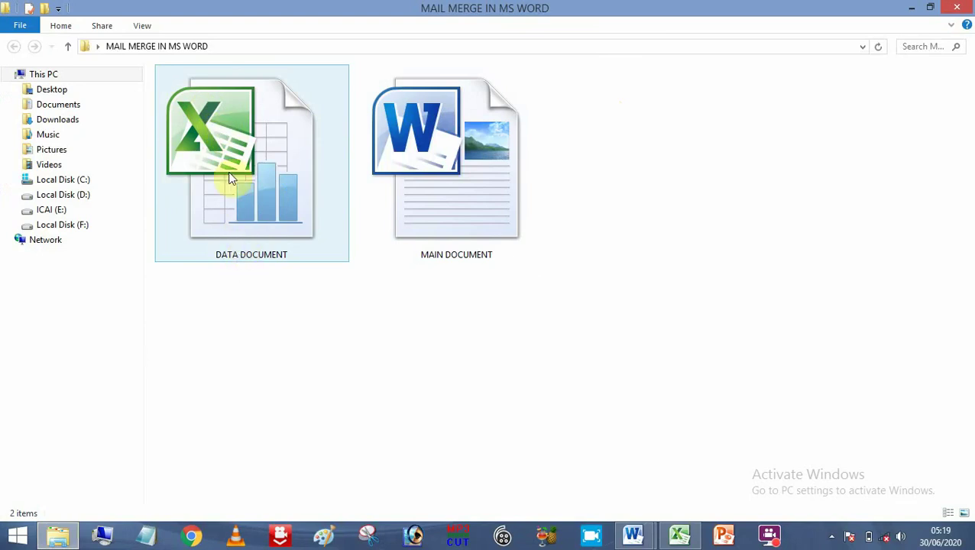
pyautogui.click(337, 298)
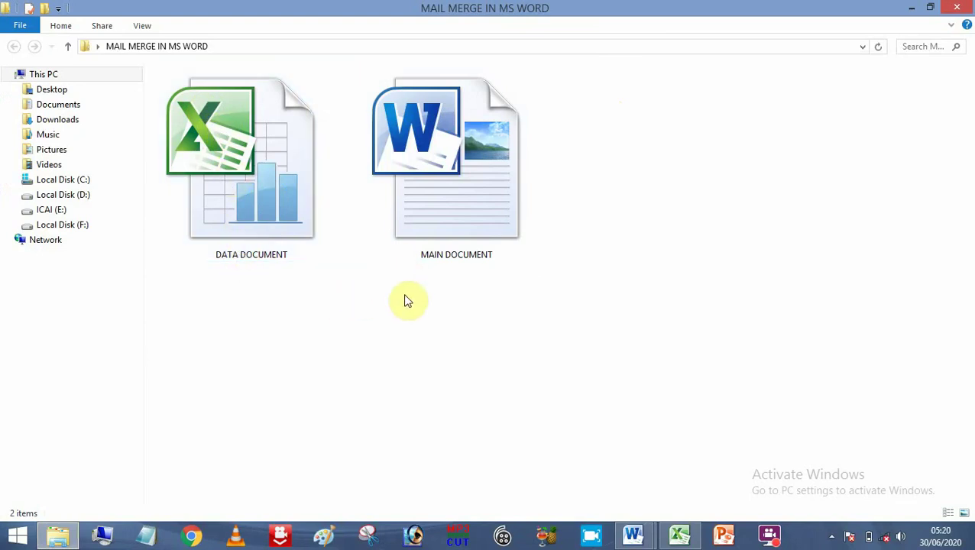
pyautogui.click(408, 149)
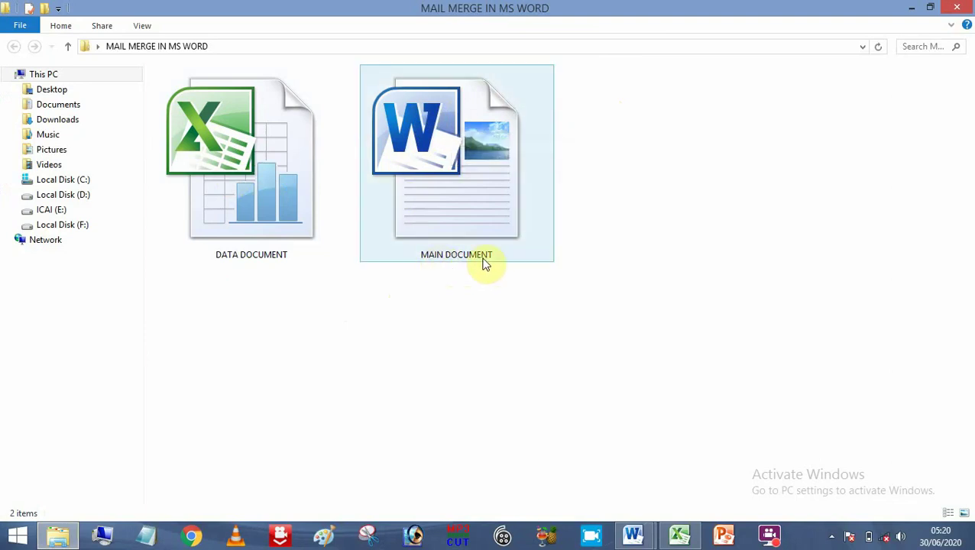
pyautogui.moveTo(462, 320); pyautogui.dragTo(210, 150)
pyautogui.click(464, 307)
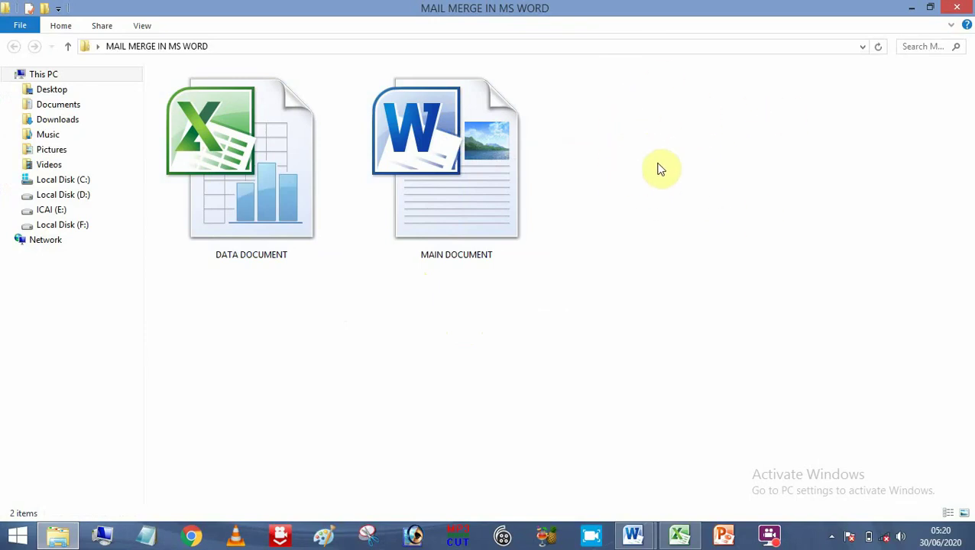
pyautogui.click(467, 320)
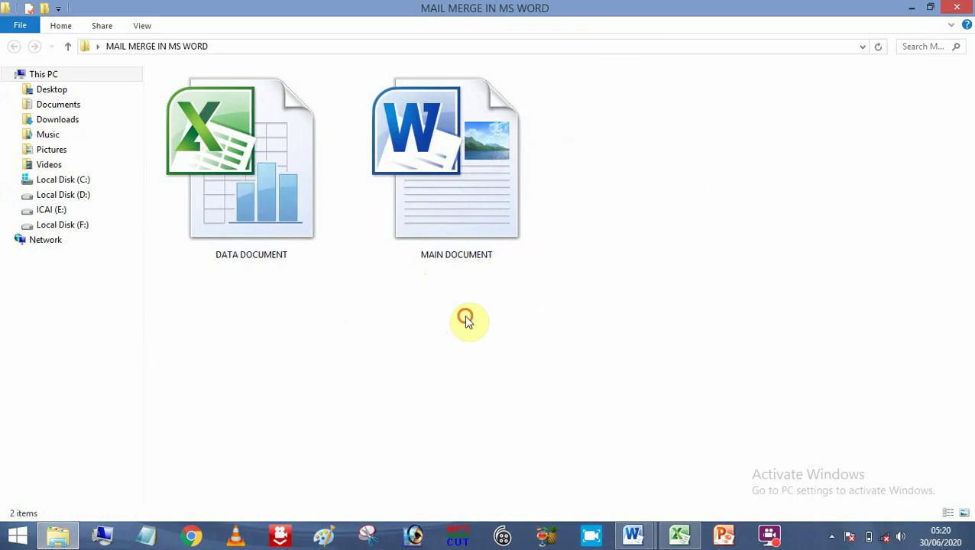
# Step: Close the MAIL MERGE IN MS WORD folder and switch to the DATA DOCUMENT workbook in Excel
pyautogui.click(957, 7)
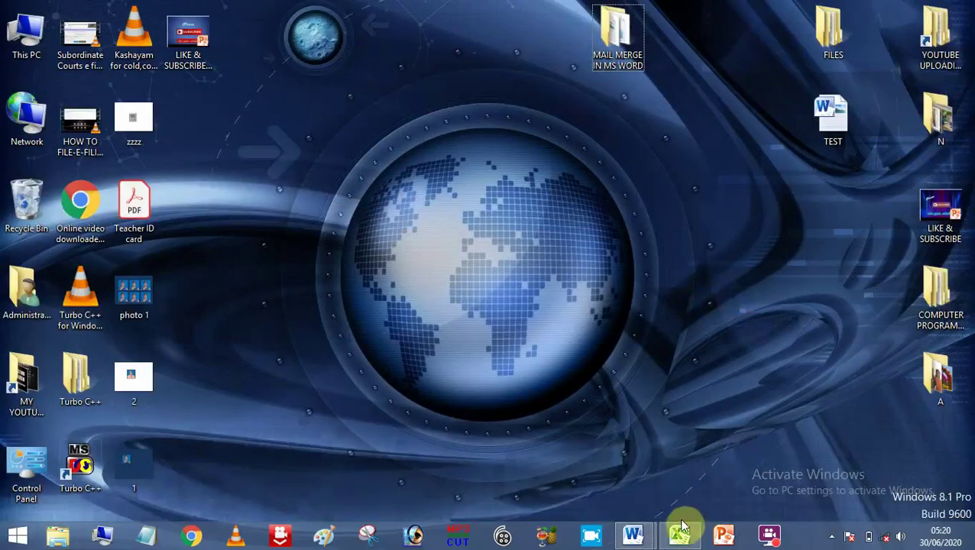
pyautogui.moveTo(686, 538)
pyautogui.click(677, 463)
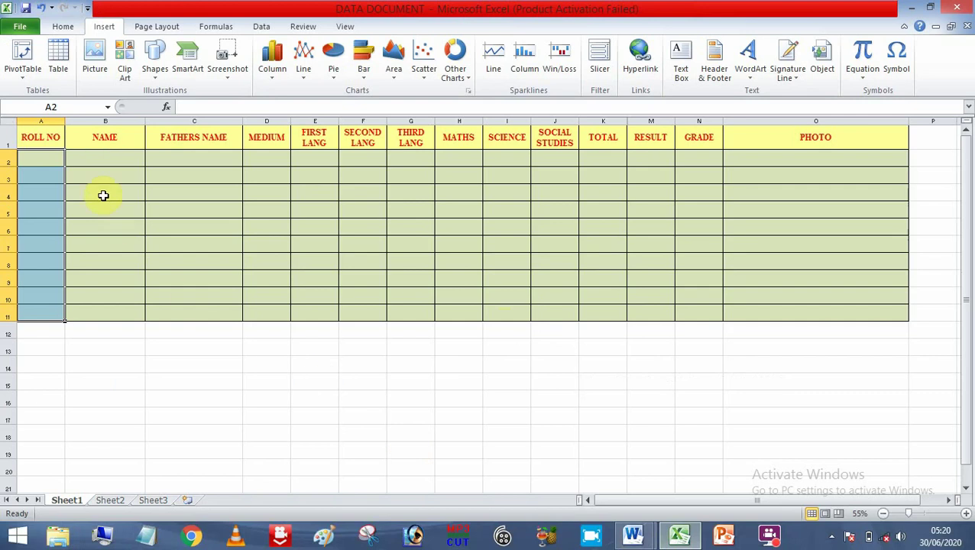
# Step: Fill rows 2 to 11 with roll numbers 1001 to 1010, the students' names and their fathers' names
pyautogui.click(47, 158)
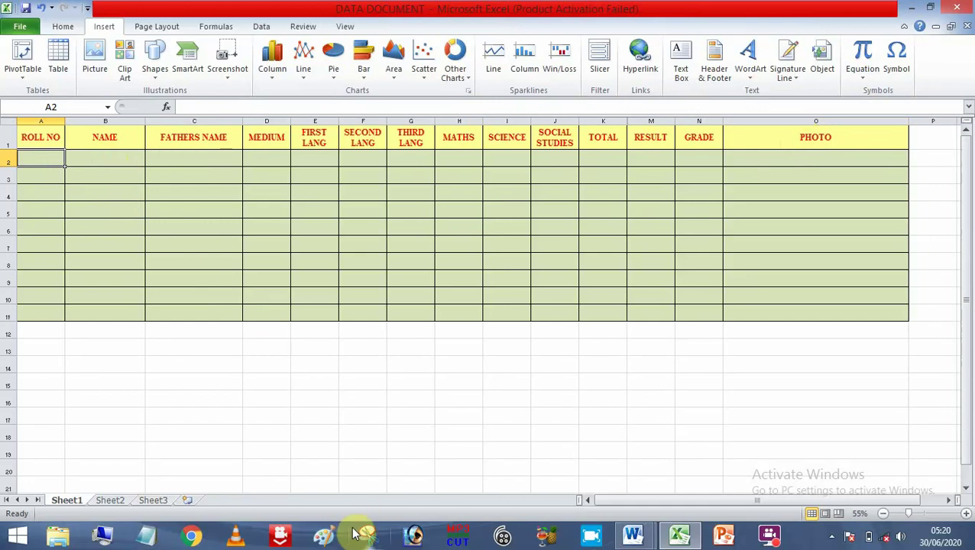
pyautogui.hotkey('ctrl', 'v')
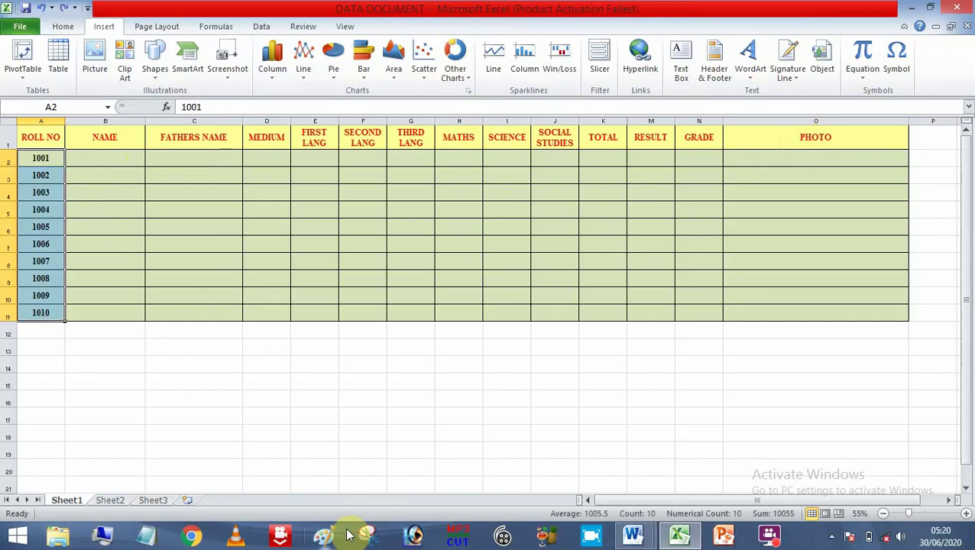
pyautogui.press('Right')
pyautogui.write('SUNIL RAMU GOPAL KRISHNA RAJ MAHESH SURESH NARESH SATISH SHARMA')
pyautogui.press('Right')
pyautogui.write('SURESH BABU NARAYANA KRISHNAMURTHY MAHESH GUPTA VIJAY KUMAR MOHAN KUMAR RAJESH VARMA KUMAR VARMA KRISHNA KUMAR GOPAL TIWARI')
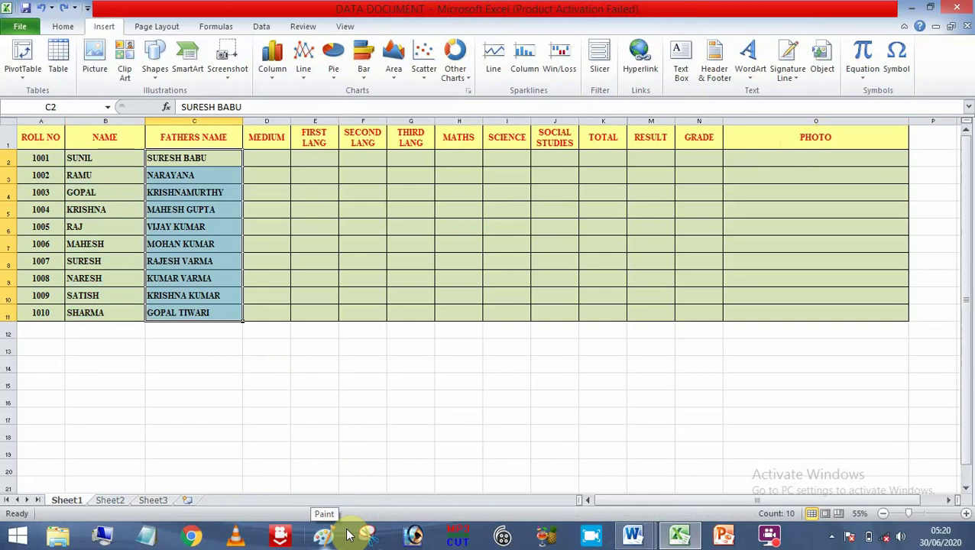
# Step: Fill D2:D11 with ENGLISH, ENGLISH, URDU, TAMIL, TAMIL, TELUGU, ENGLISH, ENGLISH, TELUGU, URDU, and paste the six subjects' marks into E2:J11
pyautogui.press('Right')
pyautogui.write('ENGLISH ENGLISH URDU TAMIL TAMIL TELUGU ENGLISH ENGLISH TELUGU URDU')
pyautogui.press('Right')
pyautogui.hotkey('ctrl', 'v')
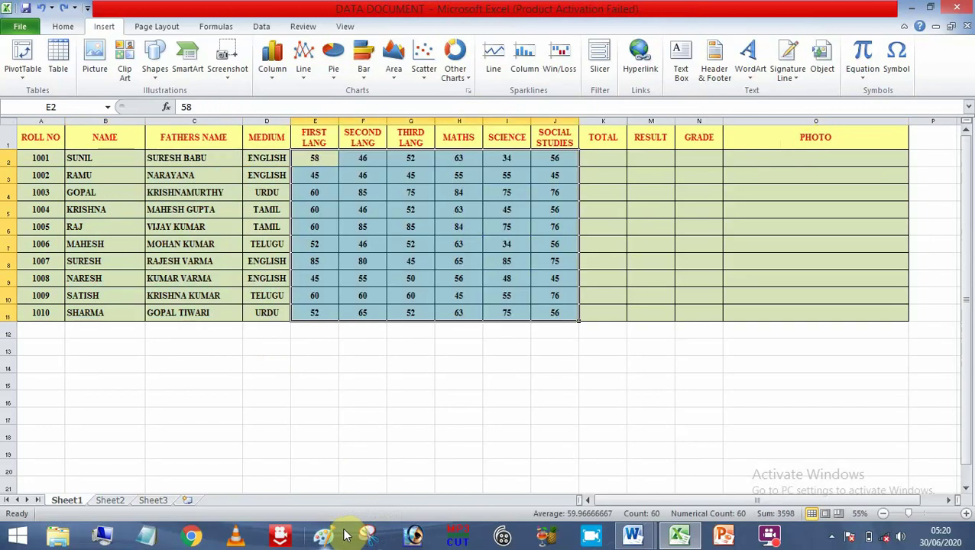
# Step: Fill K2:K11 with row totals starting with =SUM(E2:J2), and paste the PASS/FAIL results into M2:M11 and the grade formulas into N2:N11
pyautogui.press('Right')
pyautogui.hotkey('ctrl', 'v')
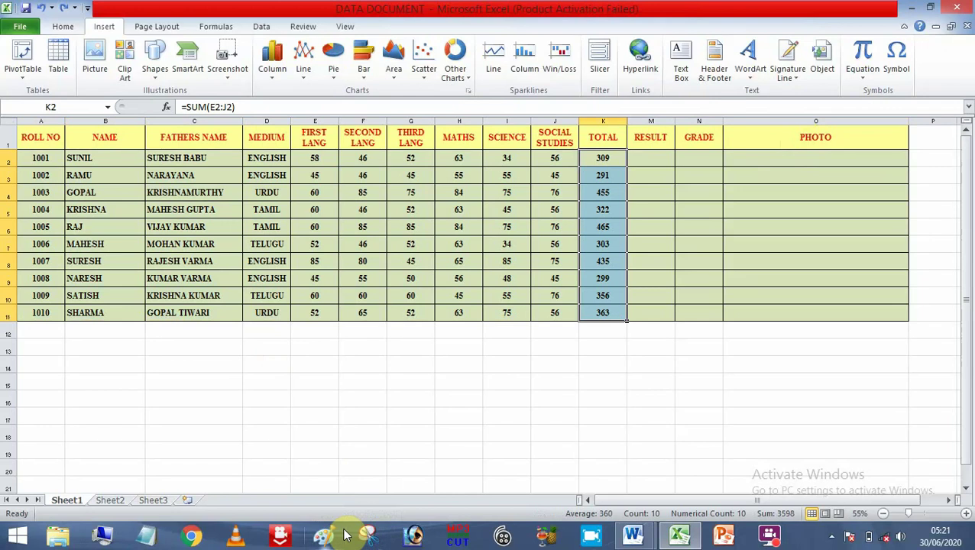
pyautogui.press('Right')
pyautogui.hotkey('ctrl', 'v')
pyautogui.press('Right')
pyautogui.hotkey('ctrl', 'v')
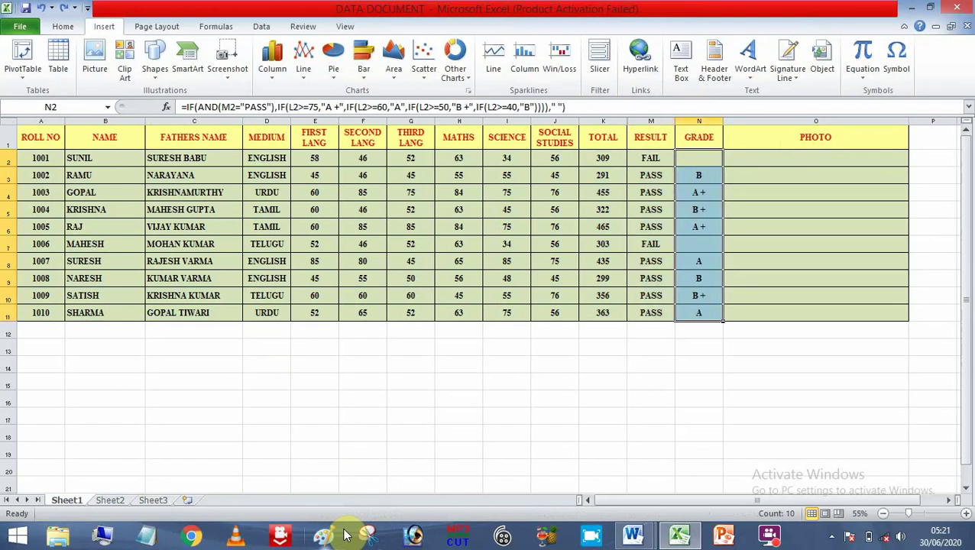
# Step: Select cell O2, the first student's entry in the PHOTO column
pyautogui.click(755, 161)
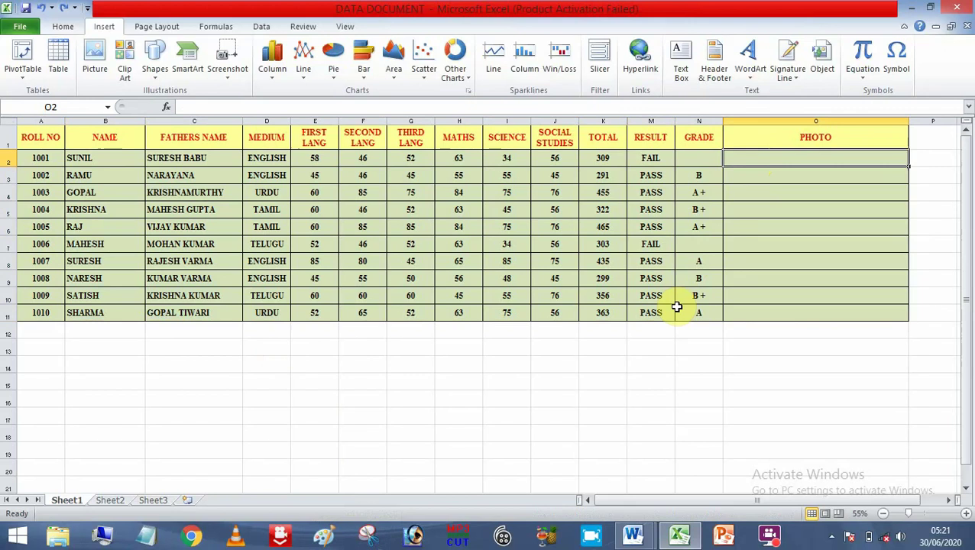
pyautogui.keyDown('ctrl'); pyautogui.scroll(4, 676, 306); pyautogui.keyUp('ctrl')
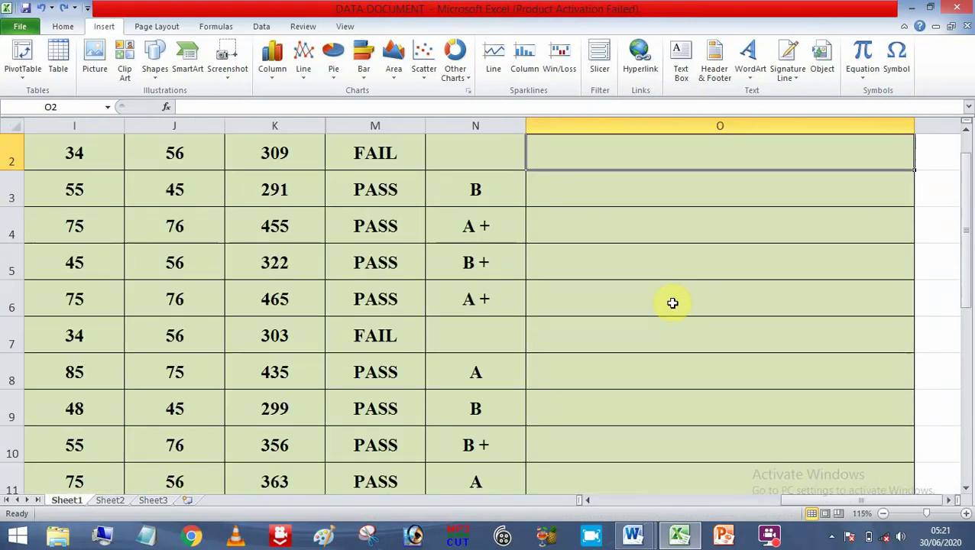
pyautogui.scroll(1, 673, 304)
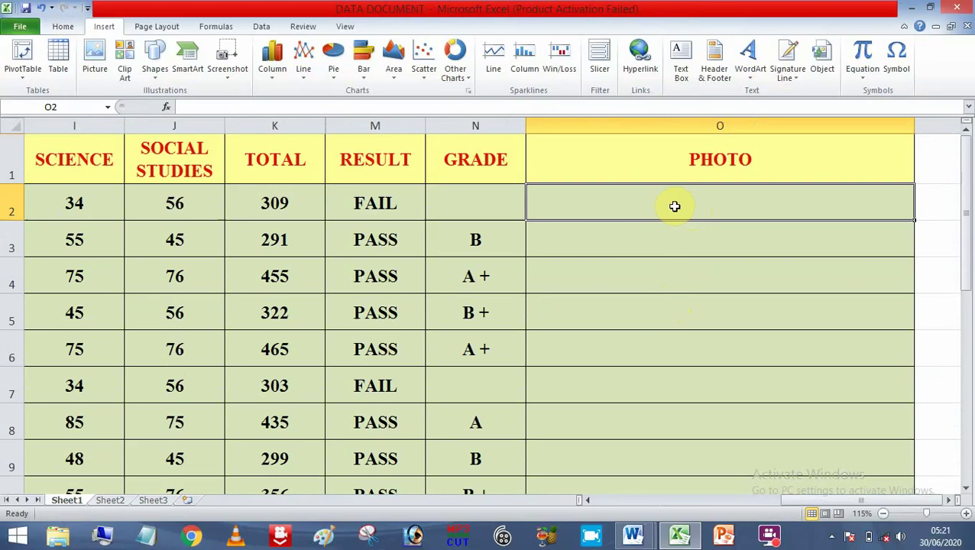
pyautogui.keyDown('ctrl'); pyautogui.scroll(-4, 671, 252); pyautogui.keyUp('ctrl')
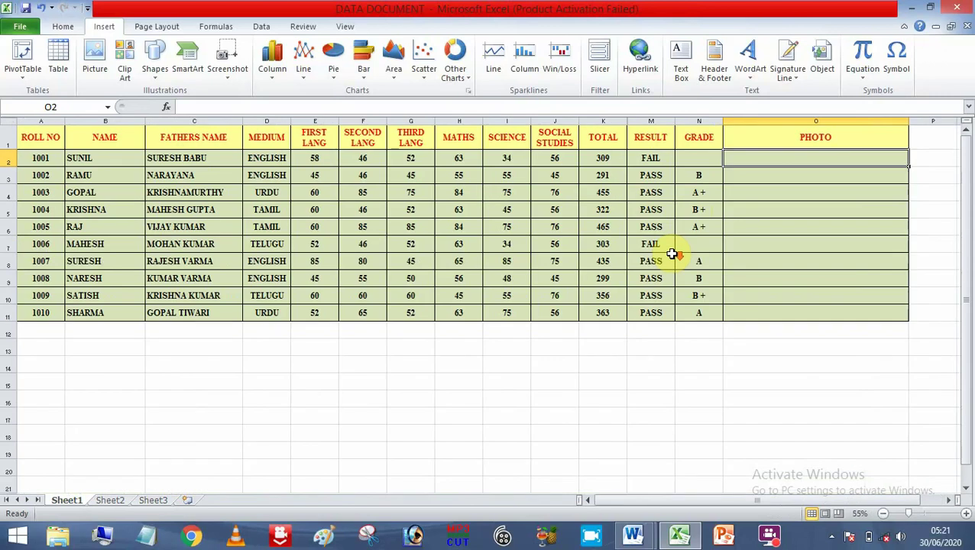
pyautogui.keyDown('ctrl'); pyautogui.scroll(4, 806, 209); pyautogui.keyUp('ctrl')
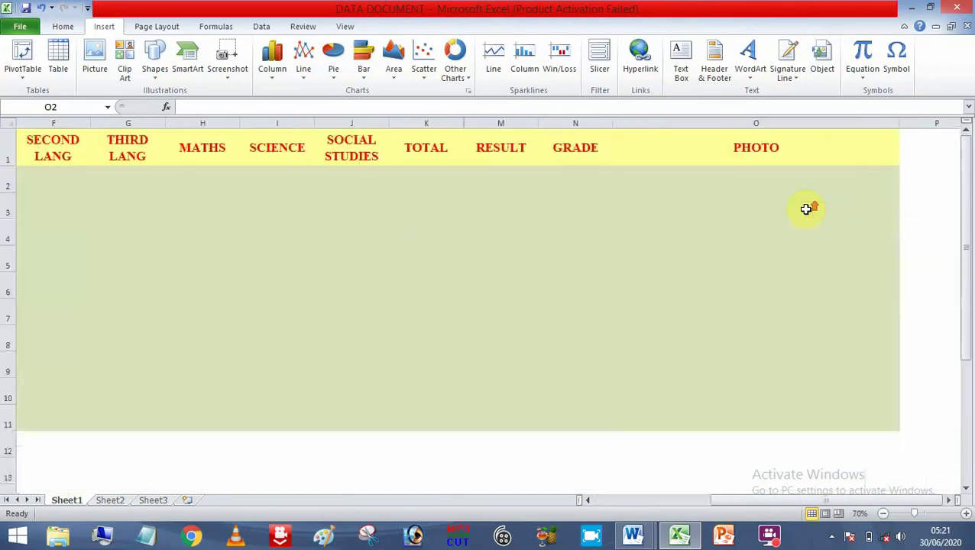
pyautogui.scroll(1, 811, 200)
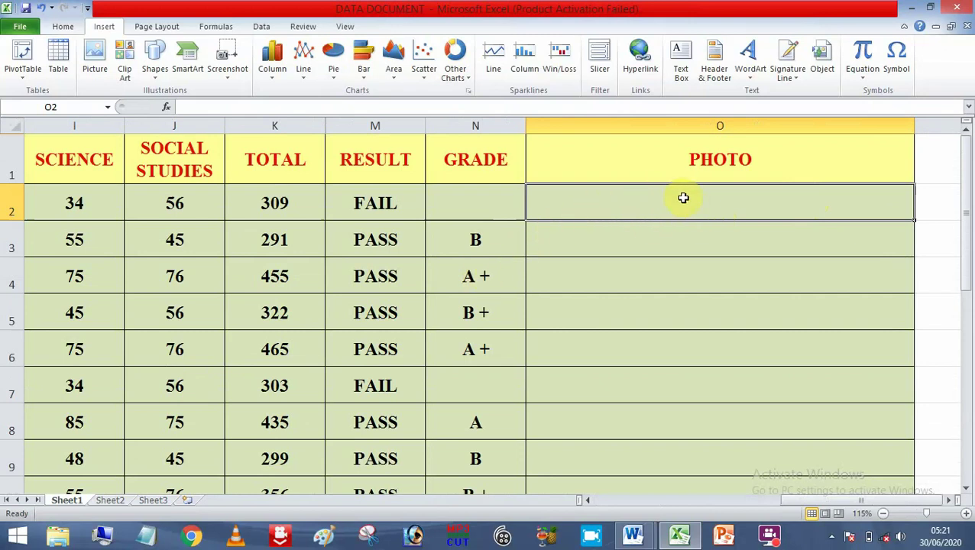
# Step: Examine the student photo files in the STUDENT PICS folder on Local Disk (F:), and close the folder
pyautogui.click(105, 536)
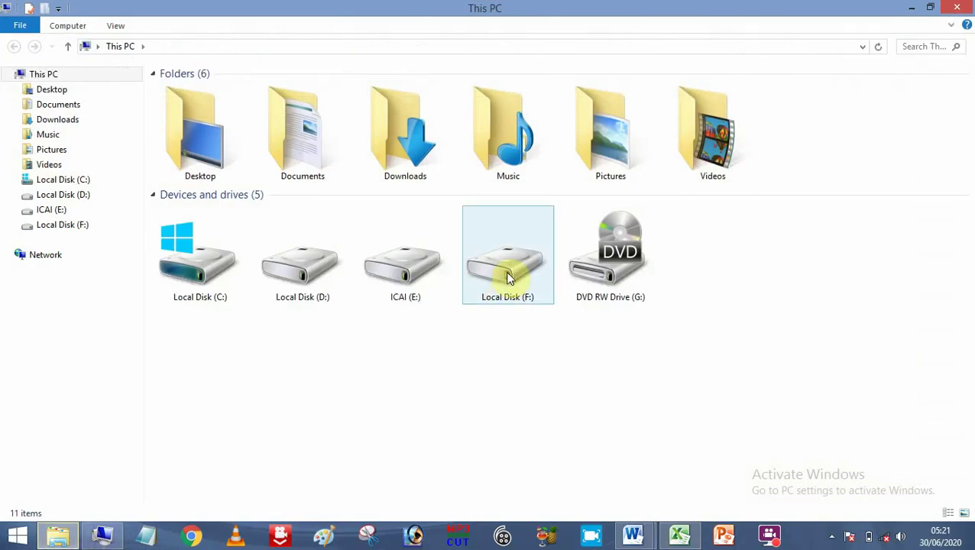
pyautogui.doubleClick(506, 272)
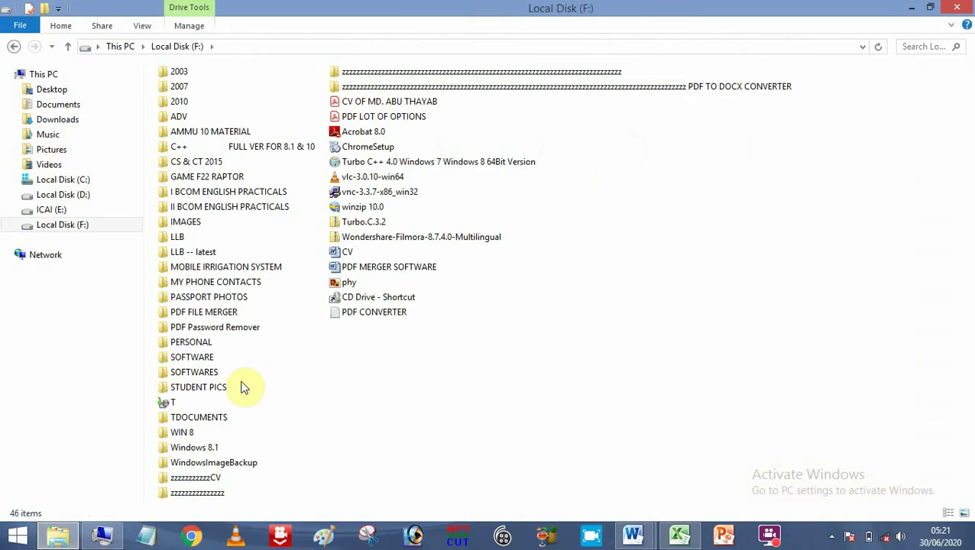
pyautogui.doubleClick(203, 393)
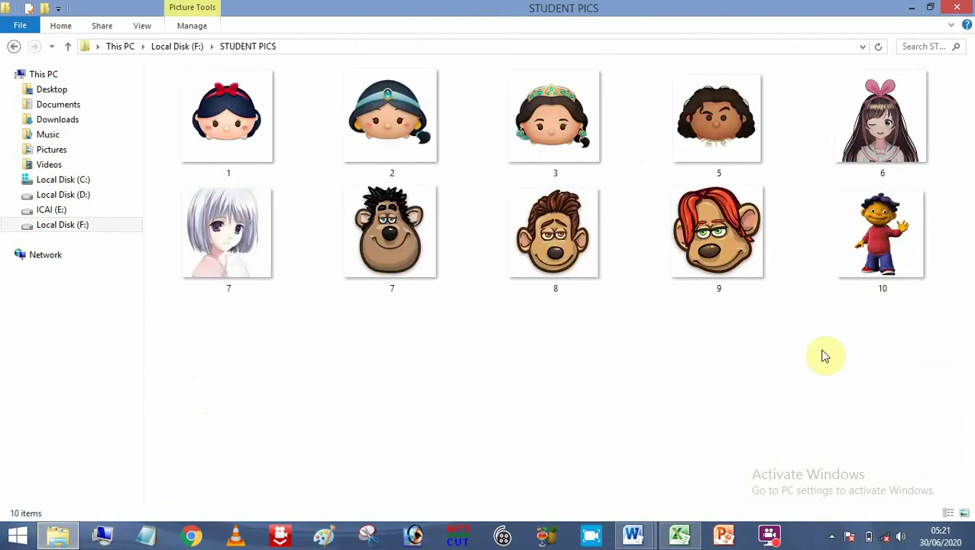
pyautogui.moveTo(876, 372); pyautogui.dragTo(191, 81)
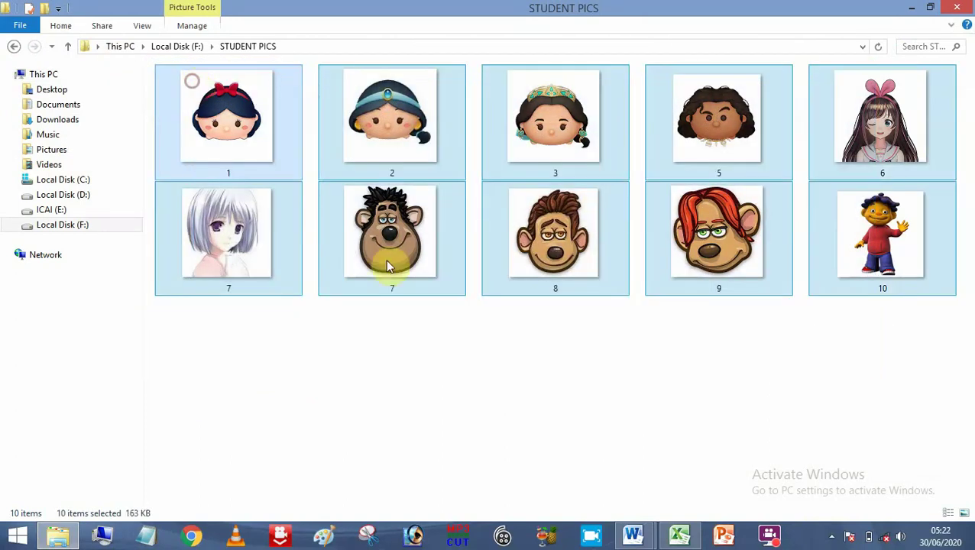
pyautogui.click(525, 375)
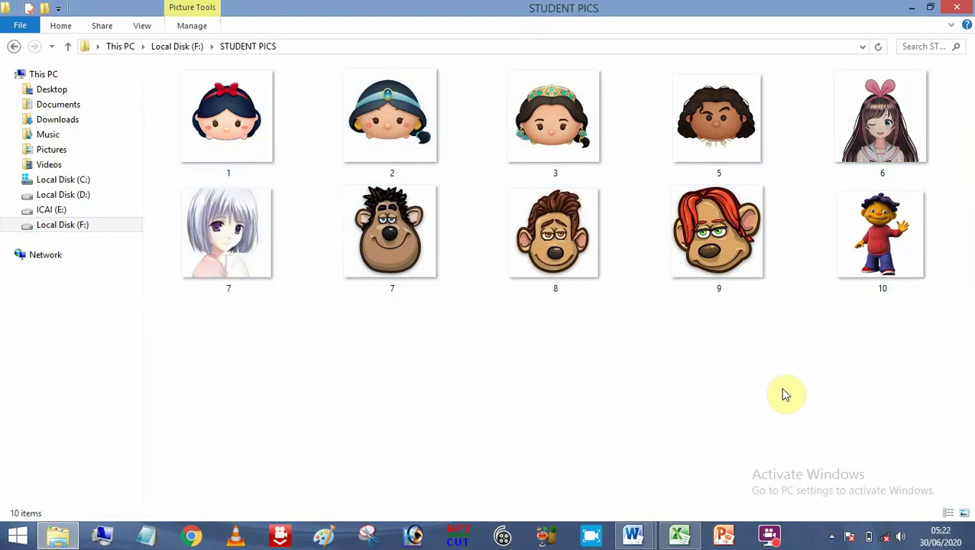
pyautogui.keyDown('ctrl'); pyautogui.scroll(1, 773, 386); pyautogui.keyUp('ctrl')
pyautogui.keyDown('ctrl'); pyautogui.scroll(1, 772, 386); pyautogui.keyUp('ctrl')
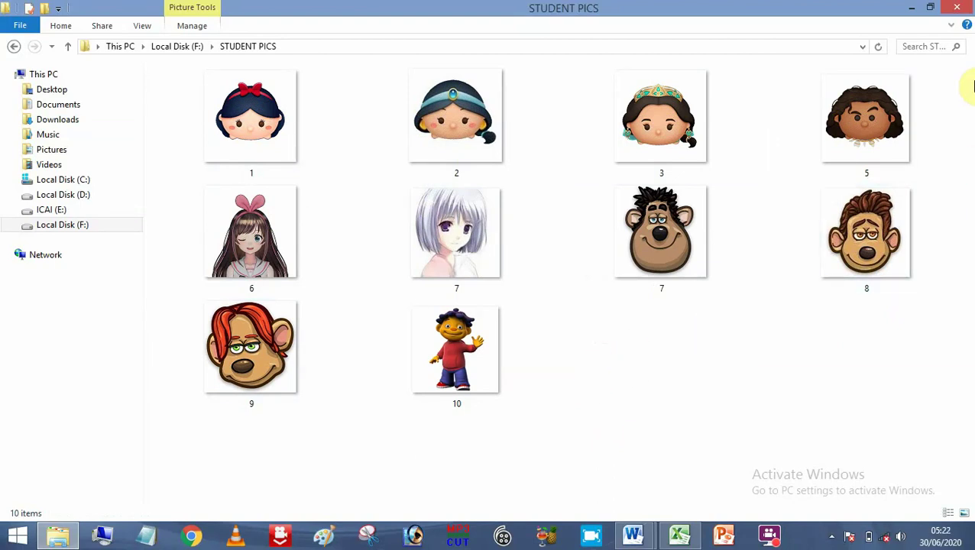
pyautogui.click(957, 10)
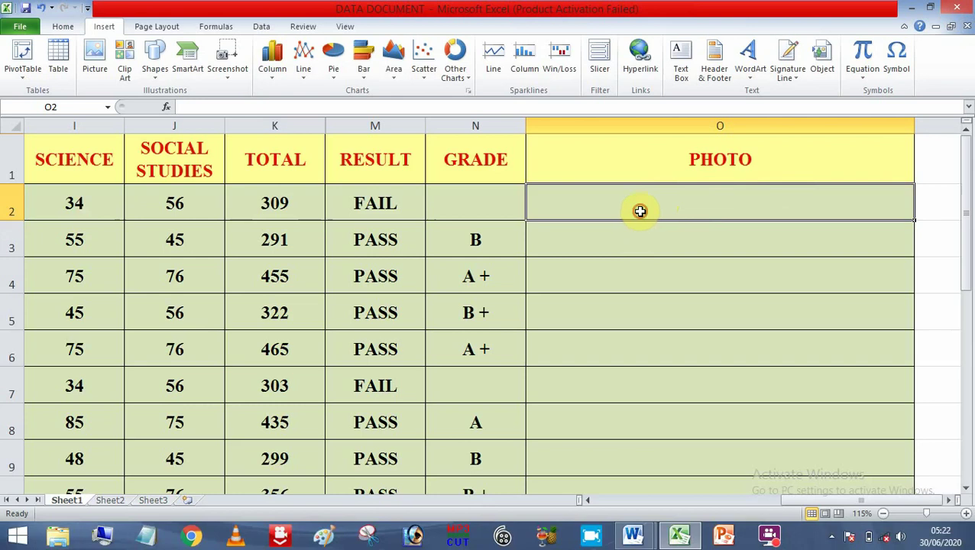
# Step: Insert a hyperlink in cell O2 to the existing picture file F:\STUDENT PICS\1.png
pyautogui.click(109, 26)
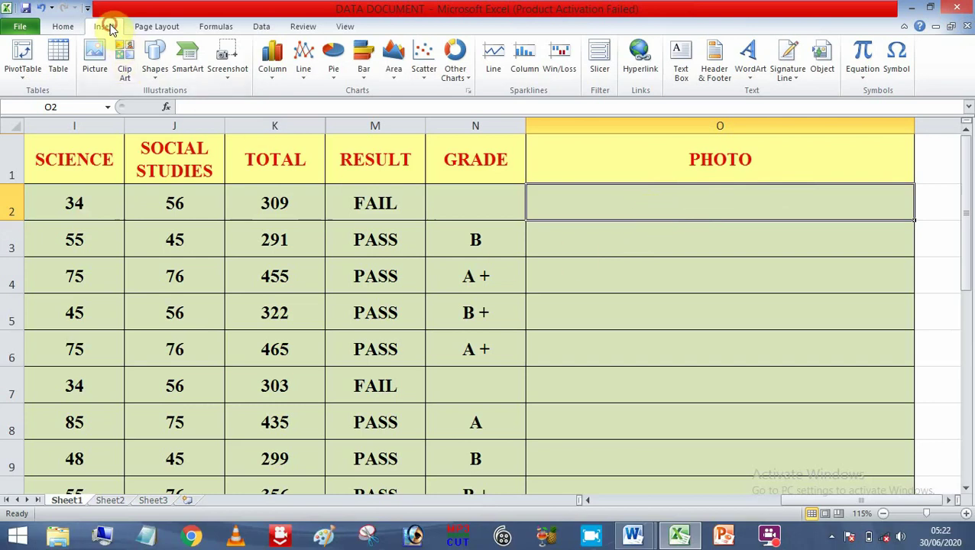
pyautogui.click(642, 57)
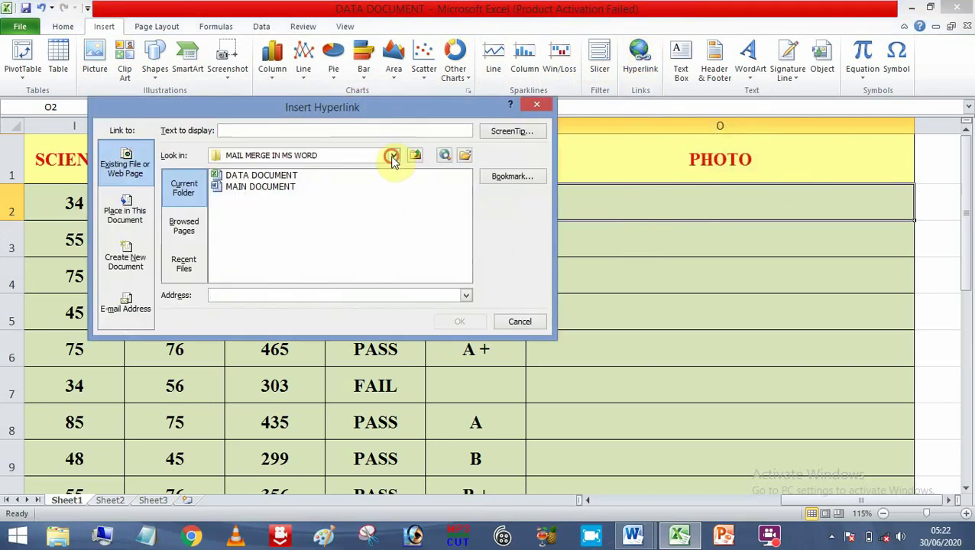
pyautogui.click(393, 155)
pyautogui.moveTo(396, 206); pyautogui.dragTo(399, 185)
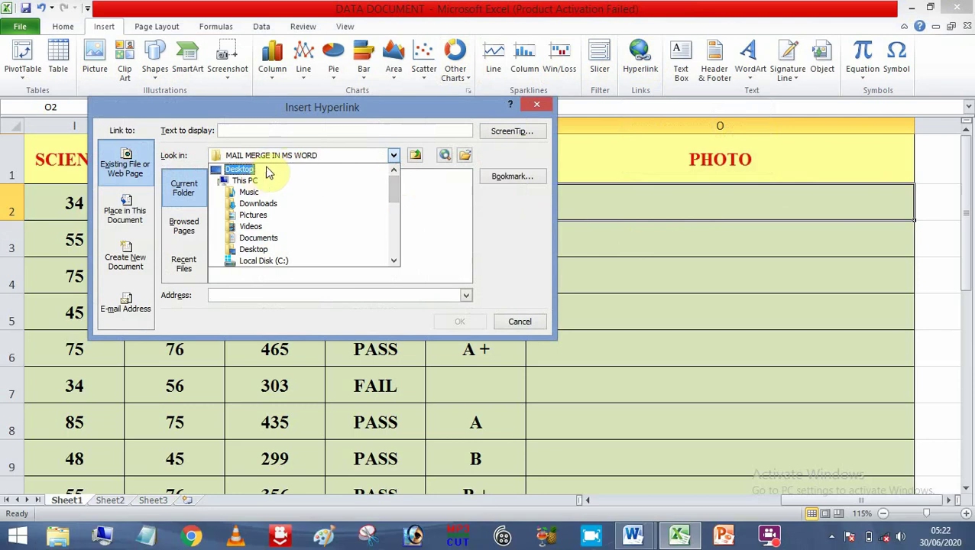
pyautogui.moveTo(394, 188); pyautogui.dragTo(395, 217)
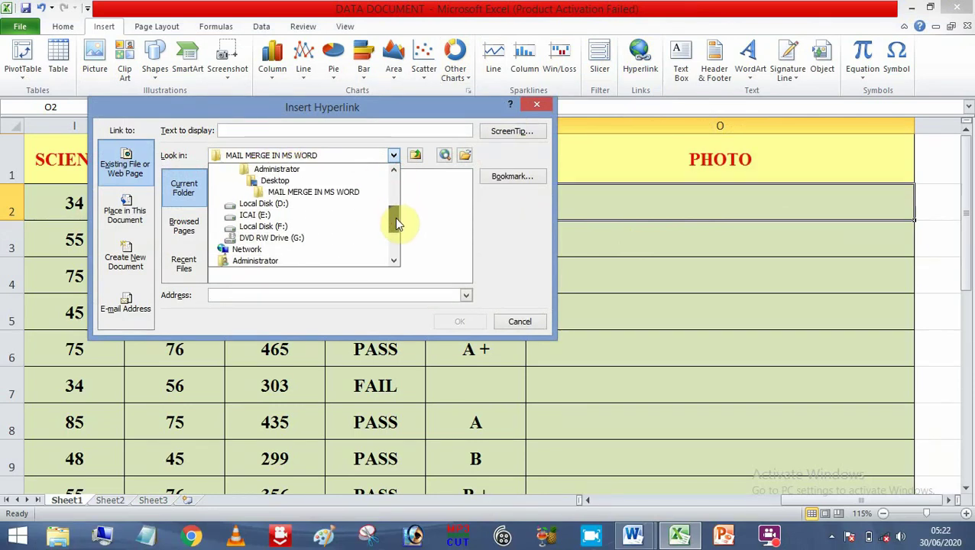
pyautogui.click(265, 221)
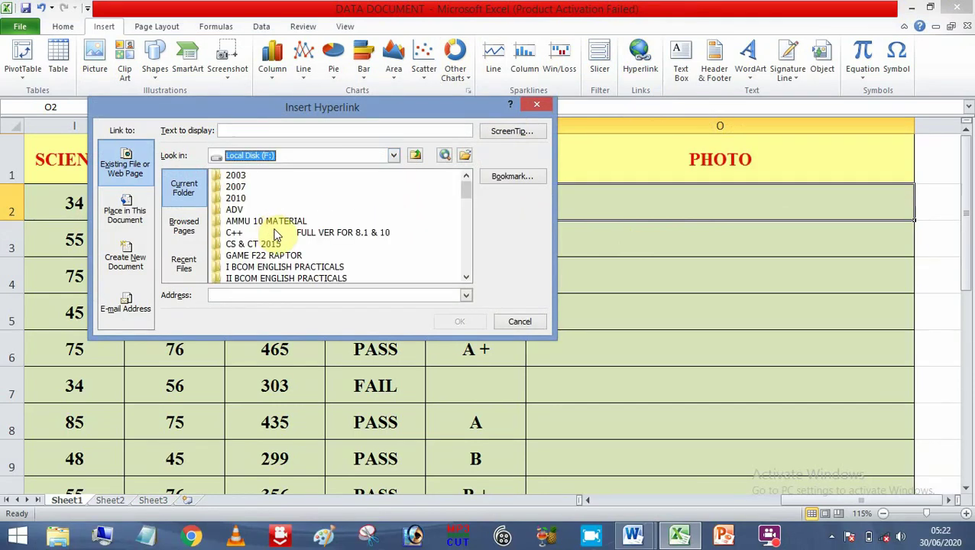
pyautogui.moveTo(467, 196); pyautogui.dragTo(469, 230)
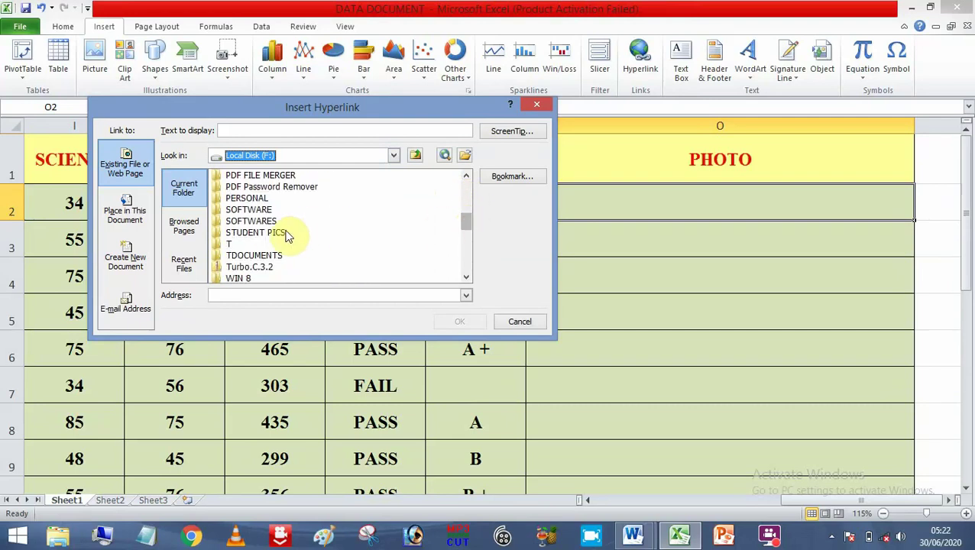
pyautogui.click(260, 233)
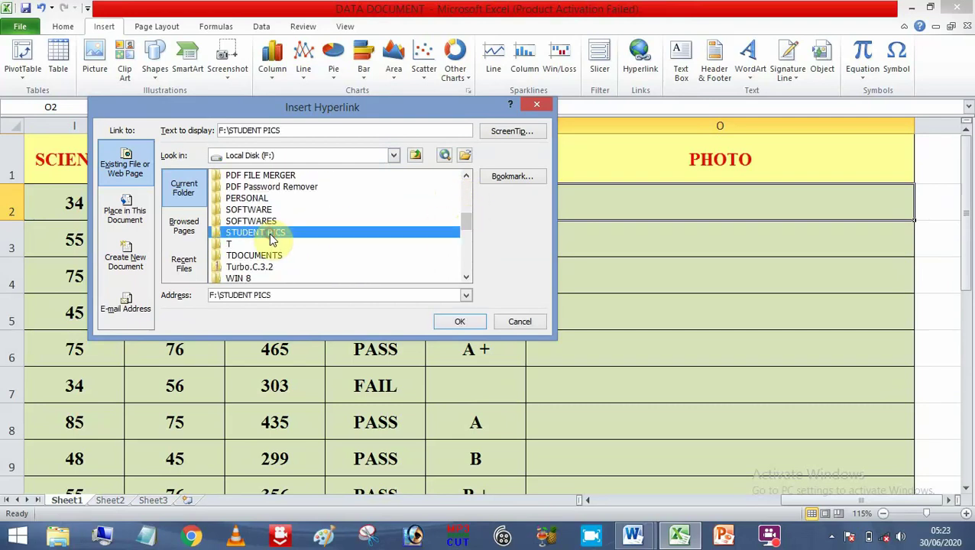
pyautogui.doubleClick(260, 232)
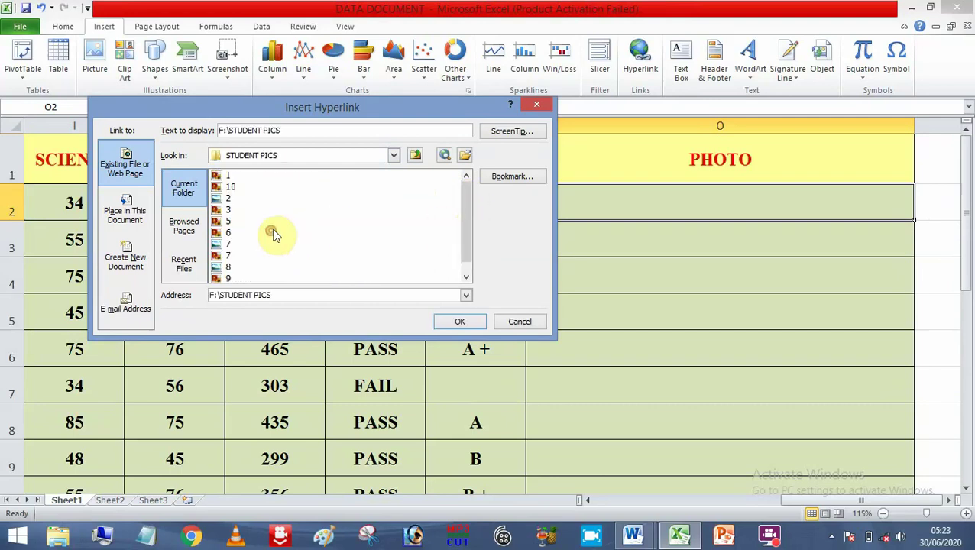
pyautogui.click(225, 175)
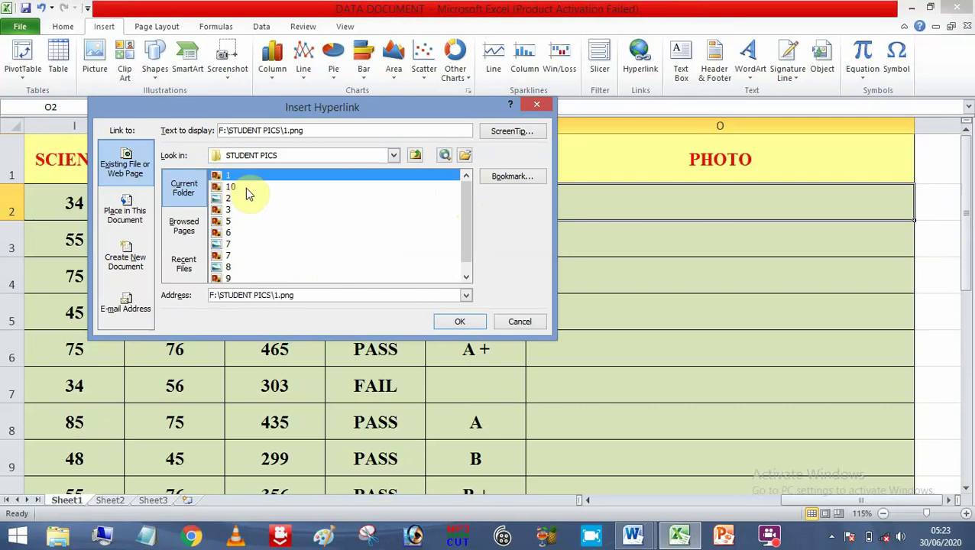
pyautogui.click(462, 321)
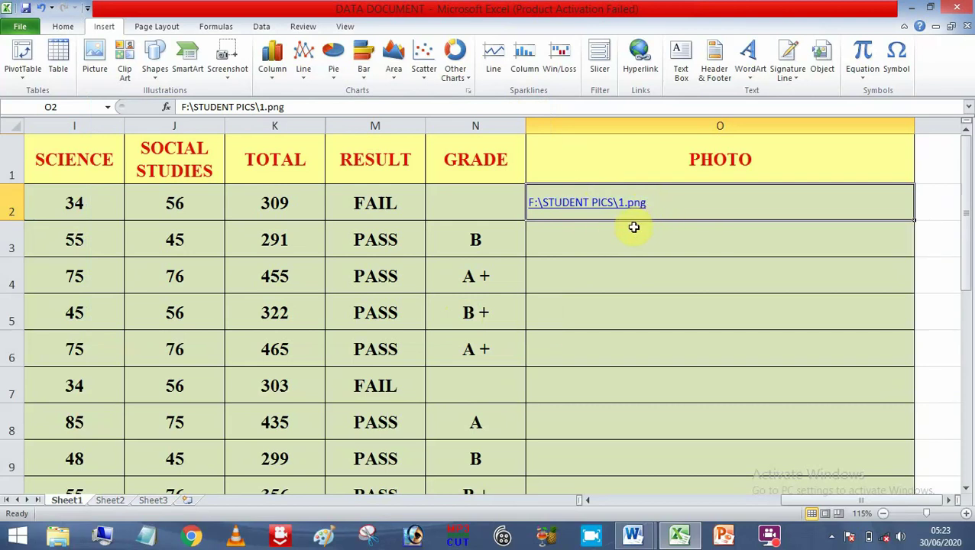
# Step: Set the font size of the photo link in cell O2 to 16
pyautogui.click(64, 27)
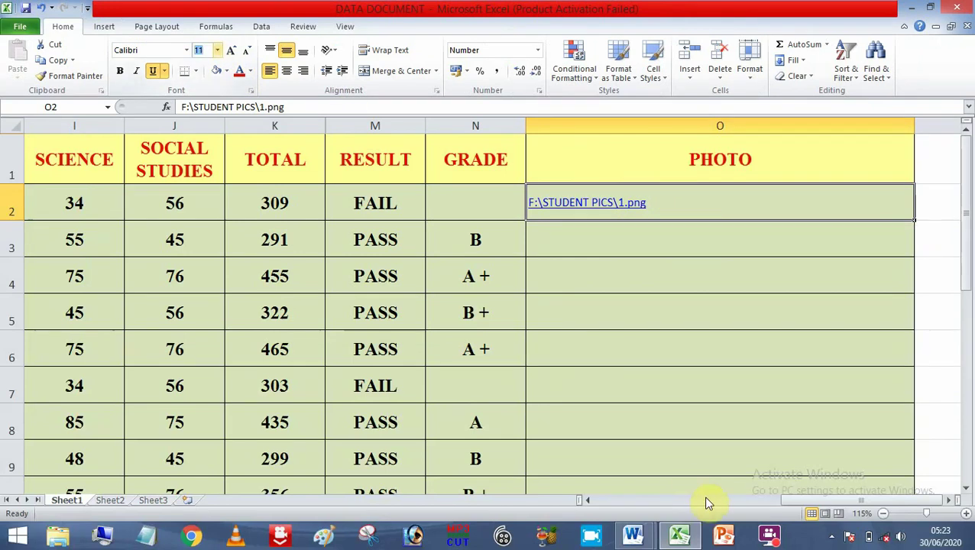
pyautogui.press('Return')
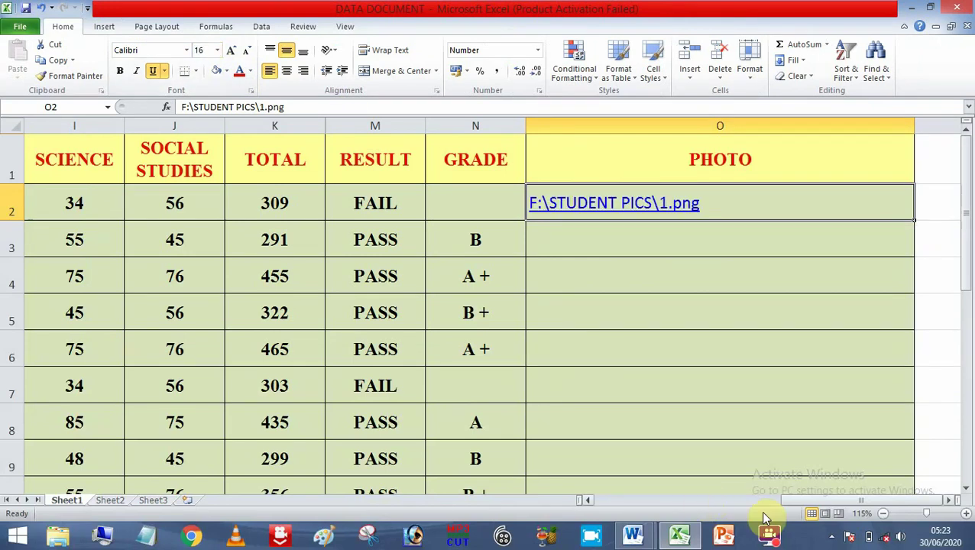
# Step: Insert a hyperlink in cell O3 to the existing picture file F:\STUDENT PICS\2.jpg
pyautogui.click(659, 244)
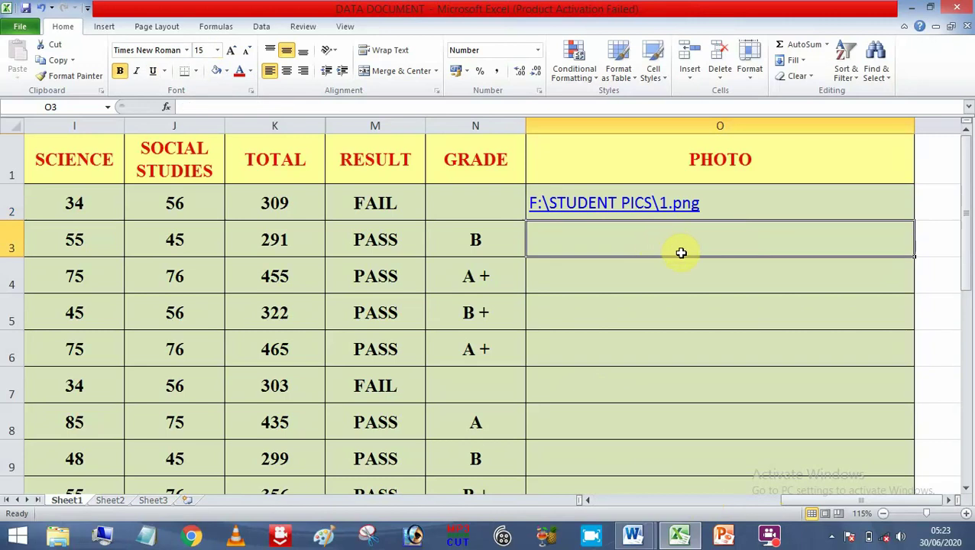
pyautogui.click(105, 26)
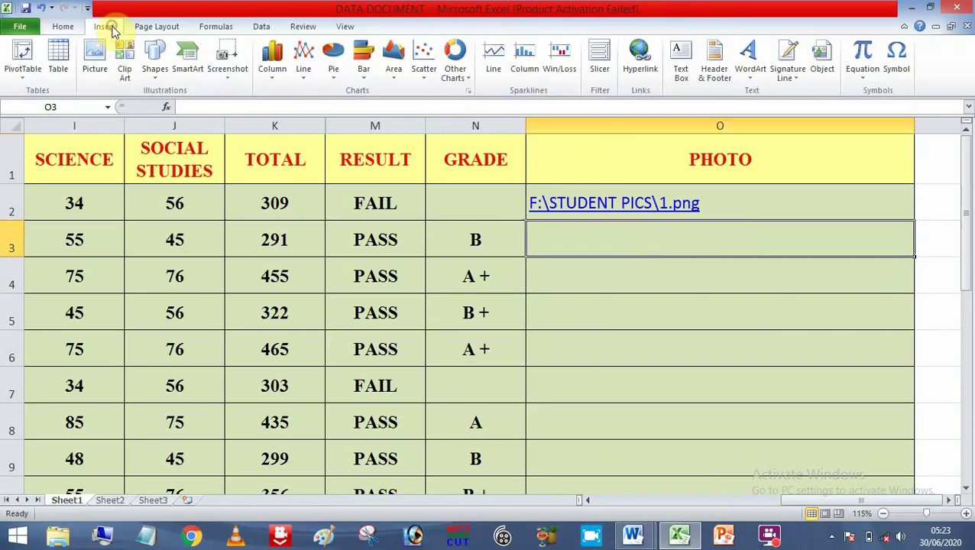
pyautogui.click(638, 61)
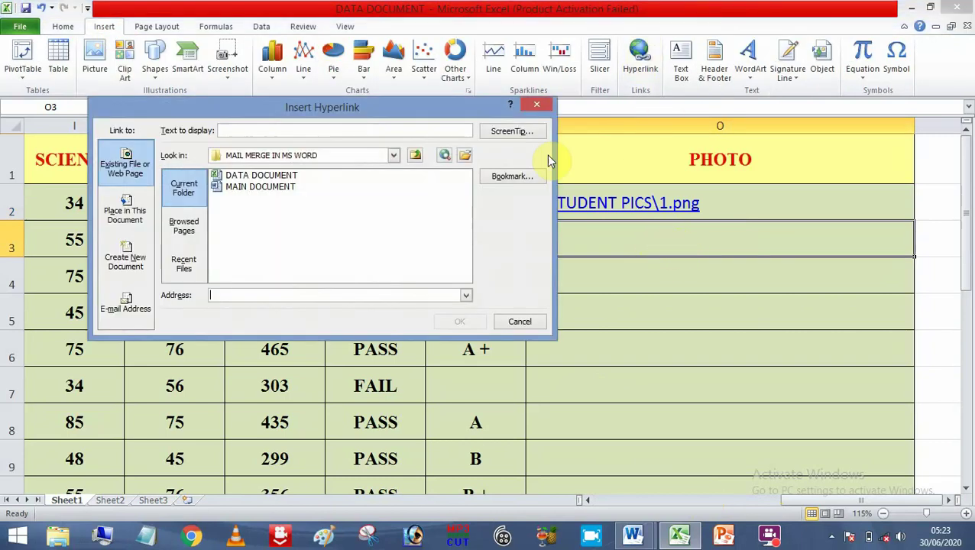
pyautogui.click(390, 155)
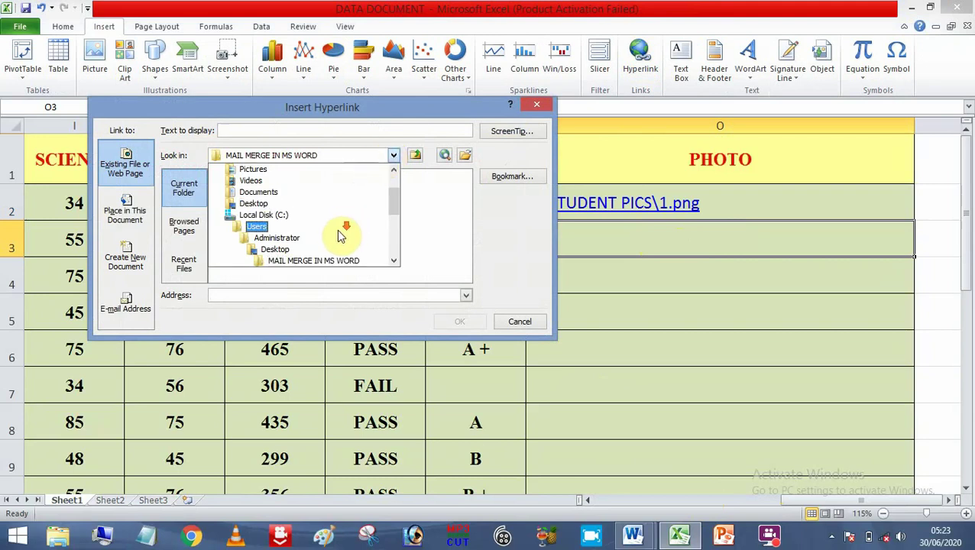
pyautogui.scroll(-2, 332, 240)
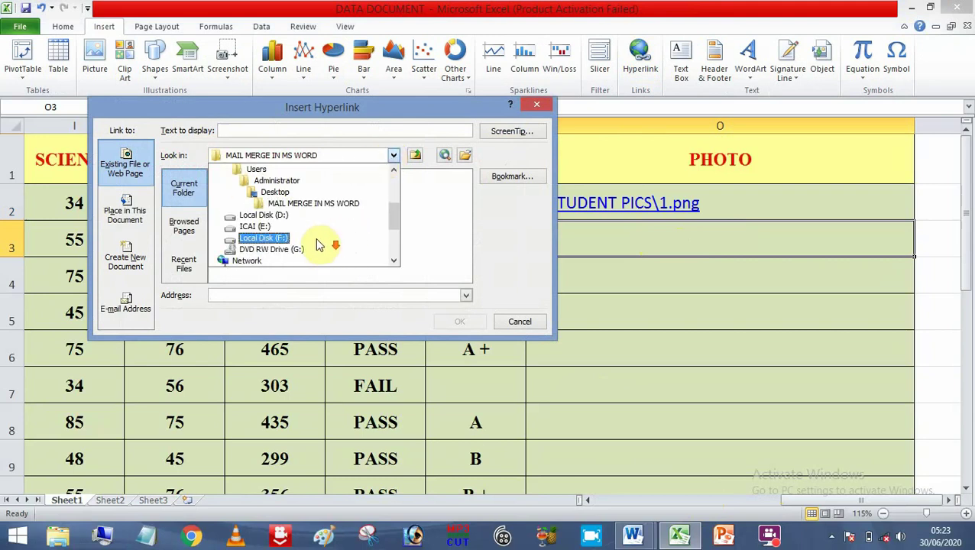
pyautogui.click(275, 238)
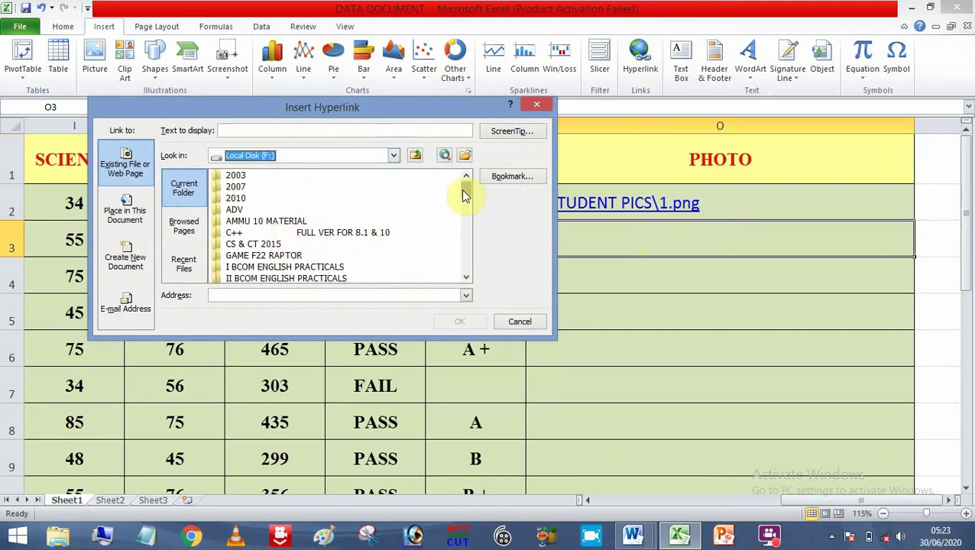
pyautogui.moveTo(464, 194); pyautogui.dragTo(387, 209)
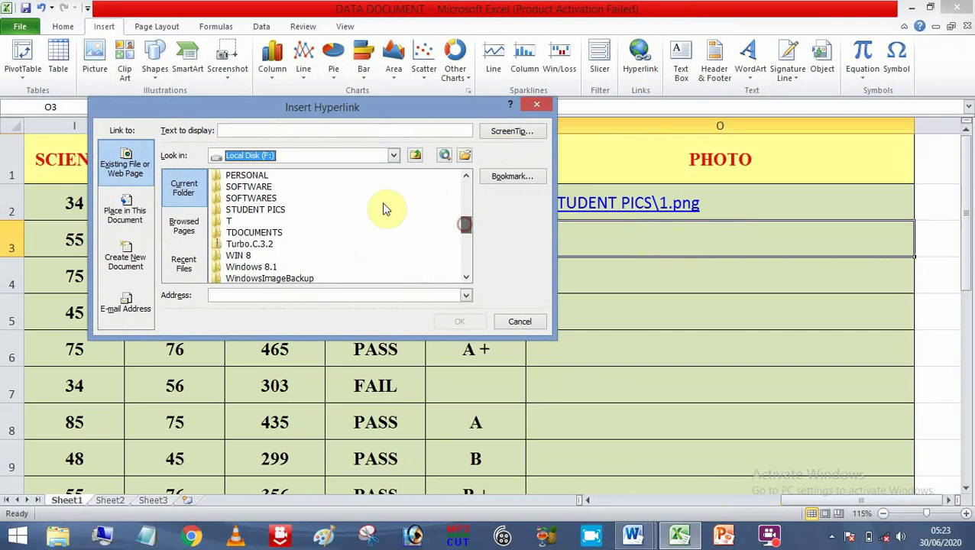
pyautogui.click(273, 209)
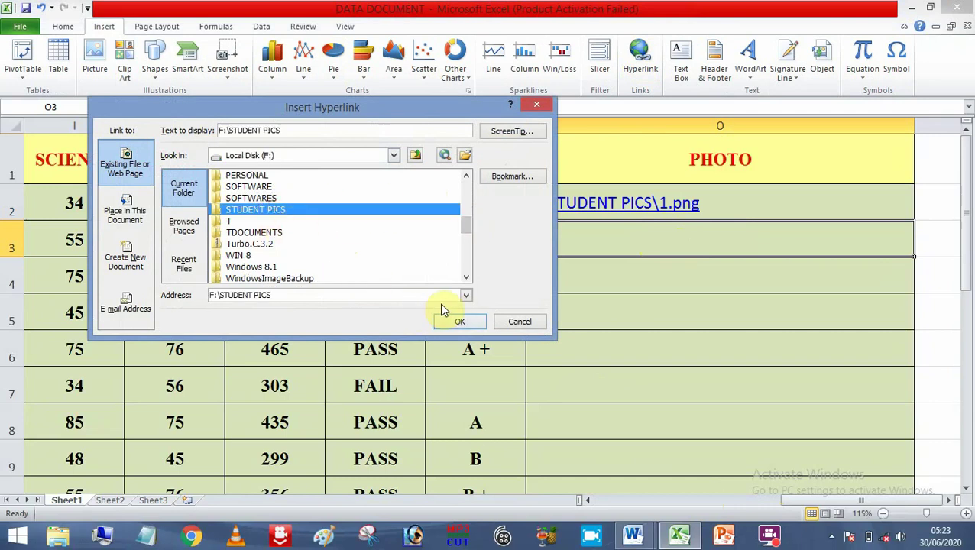
pyautogui.doubleClick(305, 208)
pyautogui.click(238, 202)
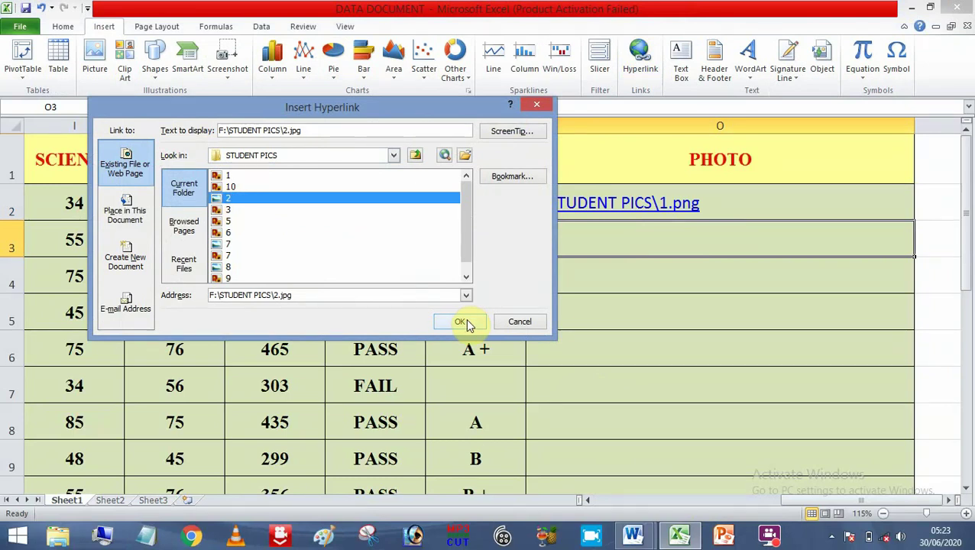
pyautogui.click(462, 322)
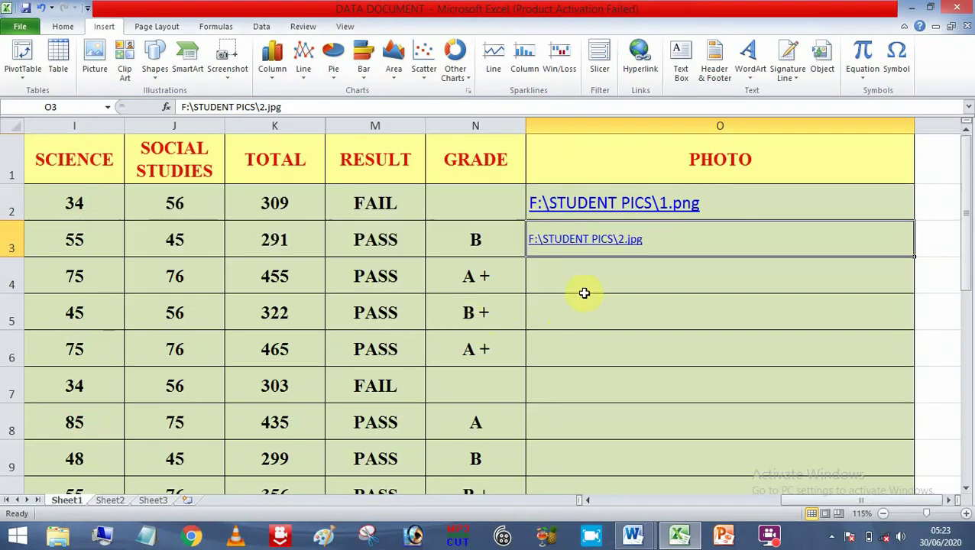
# Step: Insert a hyperlink in cell O4 to the existing picture file F:\STUDENT PICS\3.png
pyautogui.click(581, 276)
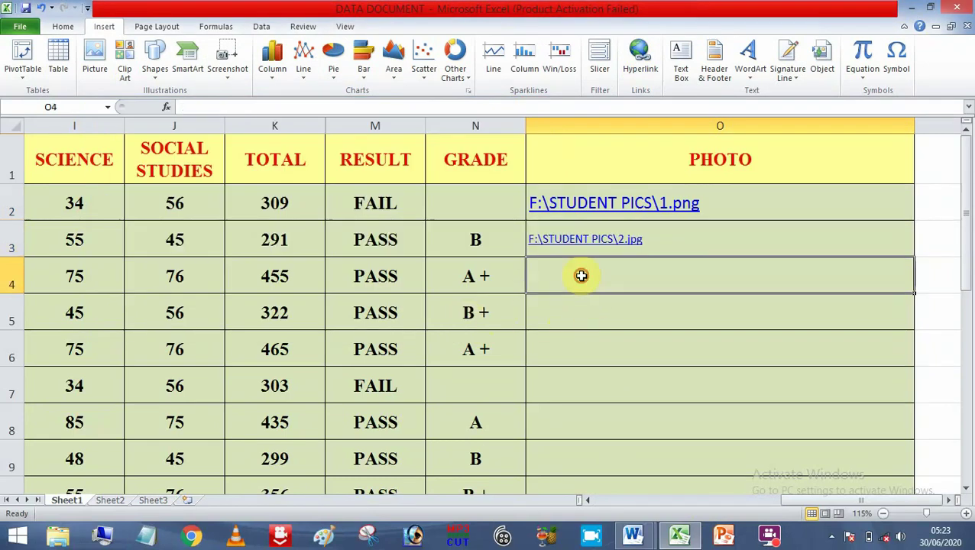
pyautogui.click(637, 63)
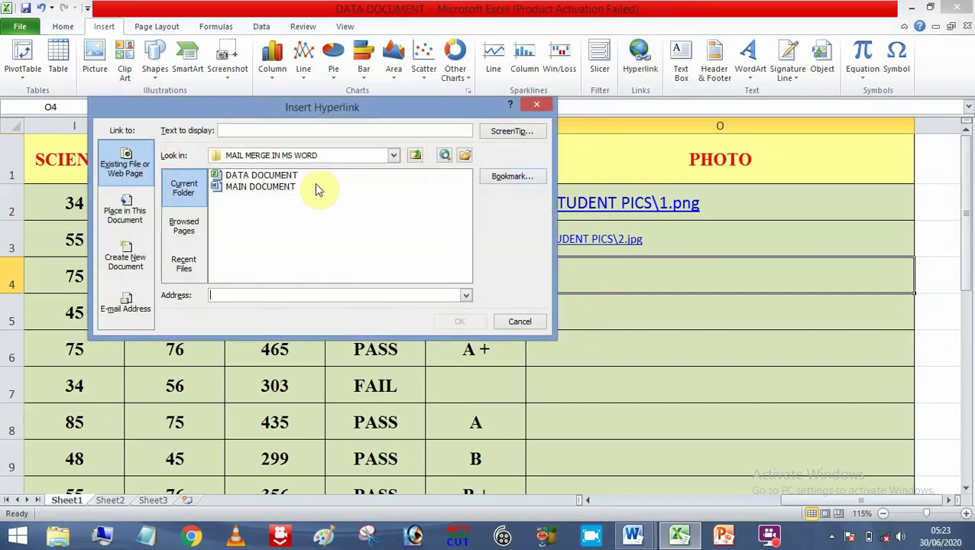
pyautogui.click(344, 156)
pyautogui.scroll(-2, 327, 237)
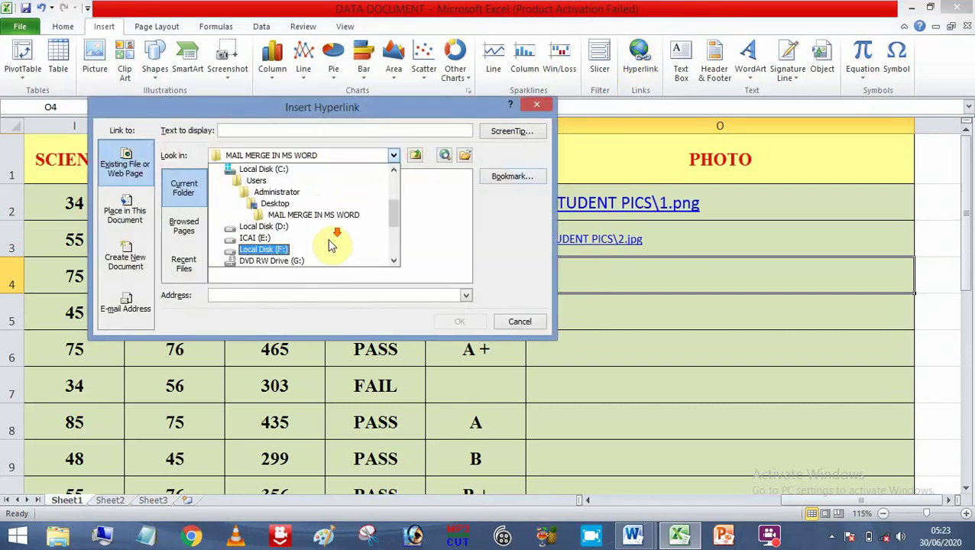
pyautogui.scroll(-1, 308, 246)
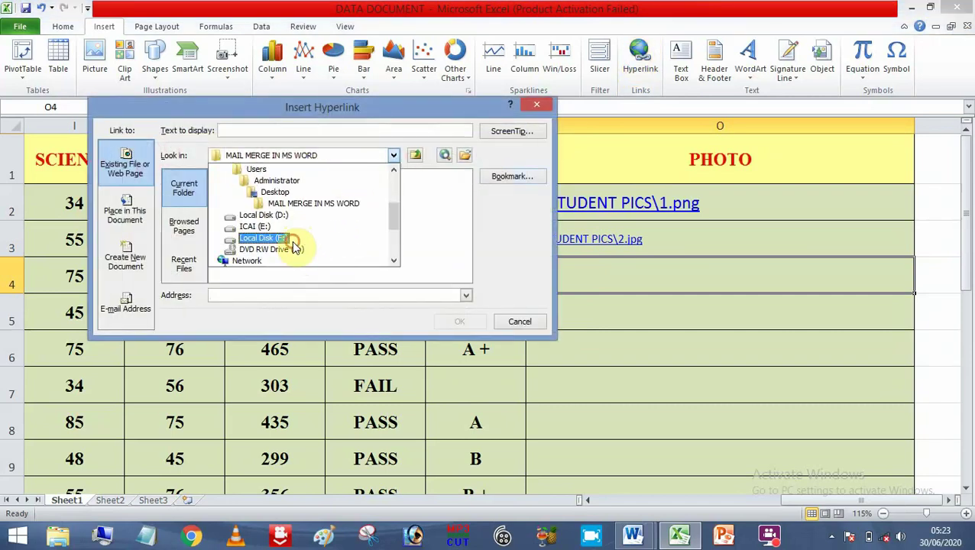
pyautogui.click(294, 239)
pyautogui.moveTo(467, 201); pyautogui.dragTo(468, 228)
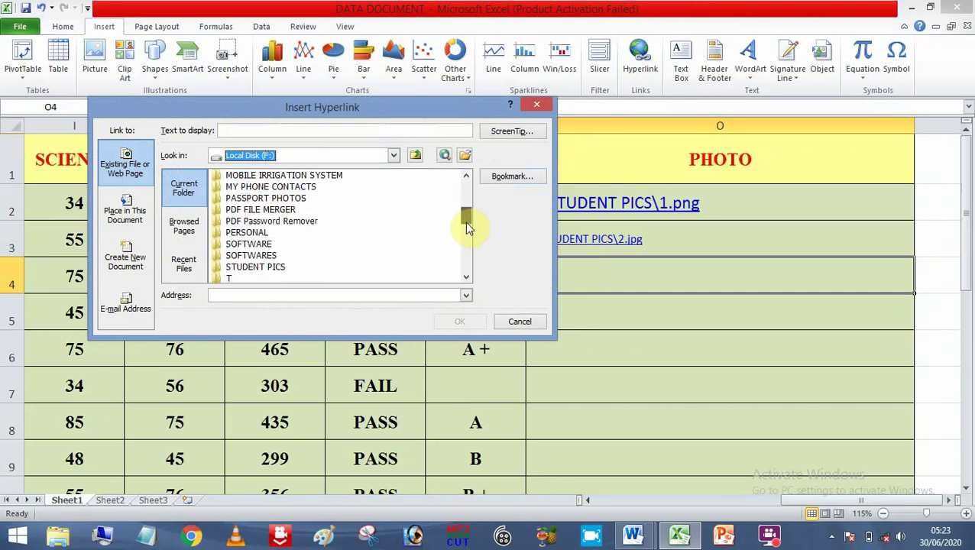
pyautogui.click(272, 273)
pyautogui.doubleClick(273, 269)
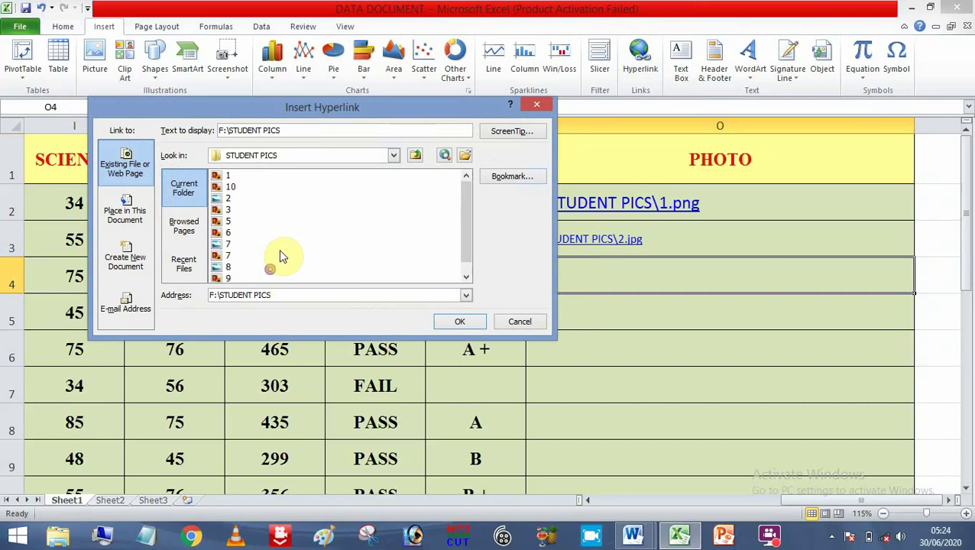
pyautogui.click(233, 210)
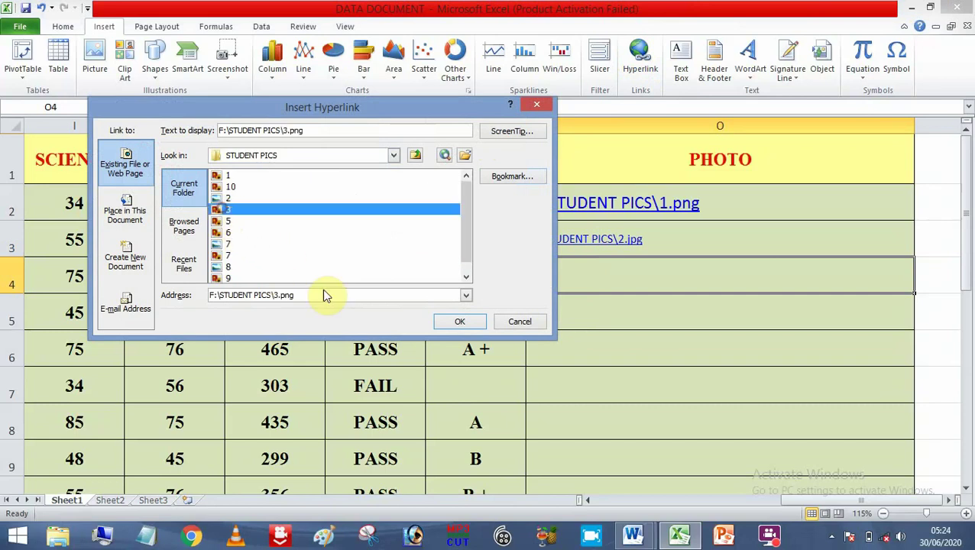
pyautogui.click(472, 321)
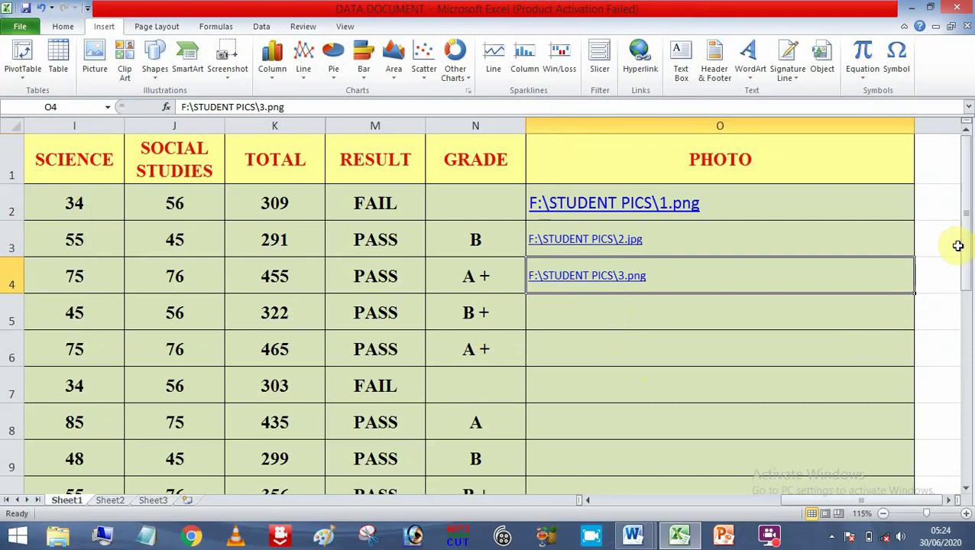
# Step: Insert a hyperlink in cell O5 to the existing picture file F:\STUDENT PICS\5.png
pyautogui.moveTo(968, 243); pyautogui.dragTo(964, 282)
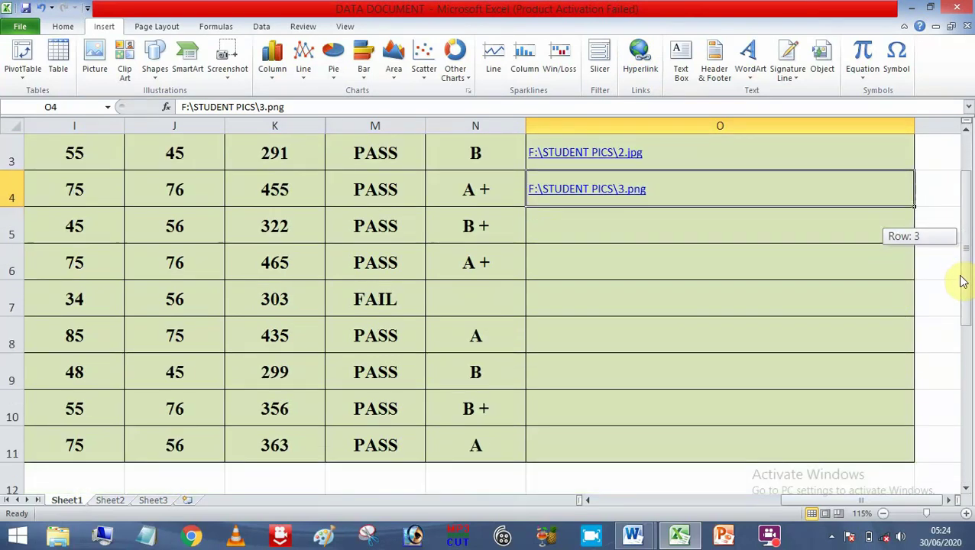
pyautogui.click(582, 229)
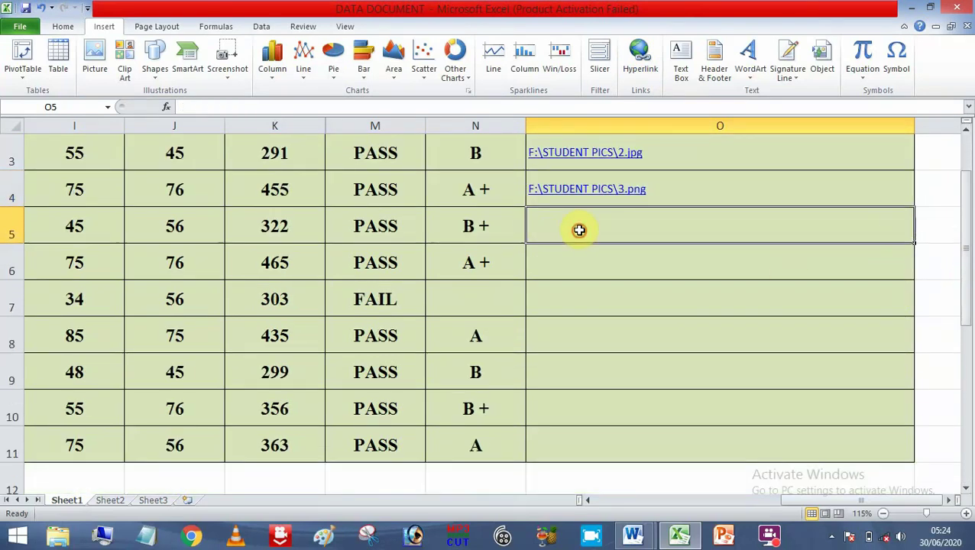
pyautogui.click(641, 69)
pyautogui.click(392, 155)
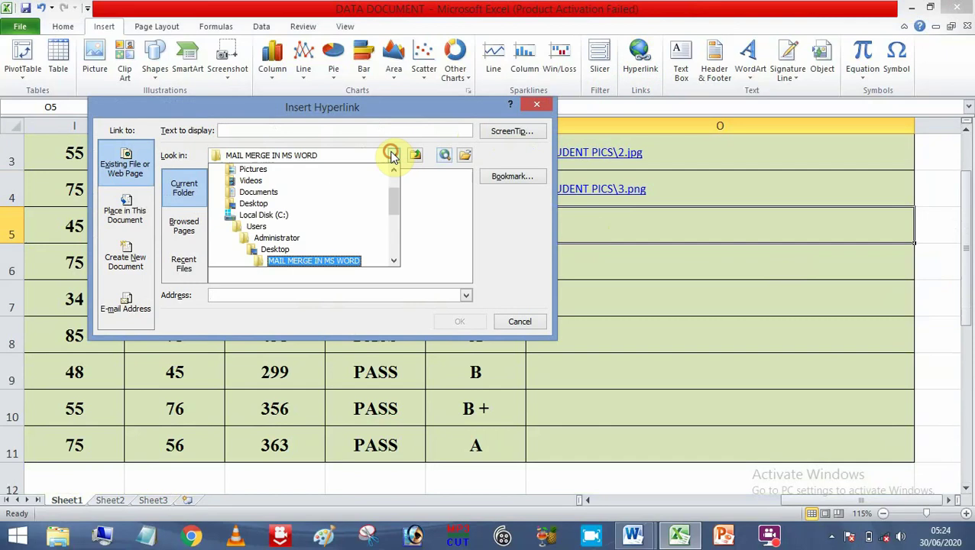
pyautogui.scroll(-3, 344, 226)
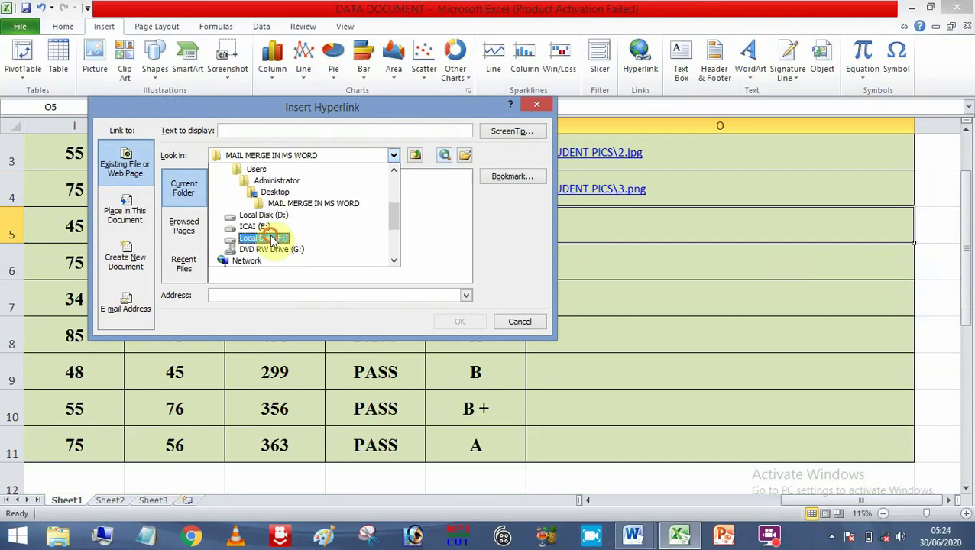
pyautogui.click(273, 238)
pyautogui.moveTo(464, 188); pyautogui.dragTo(466, 221)
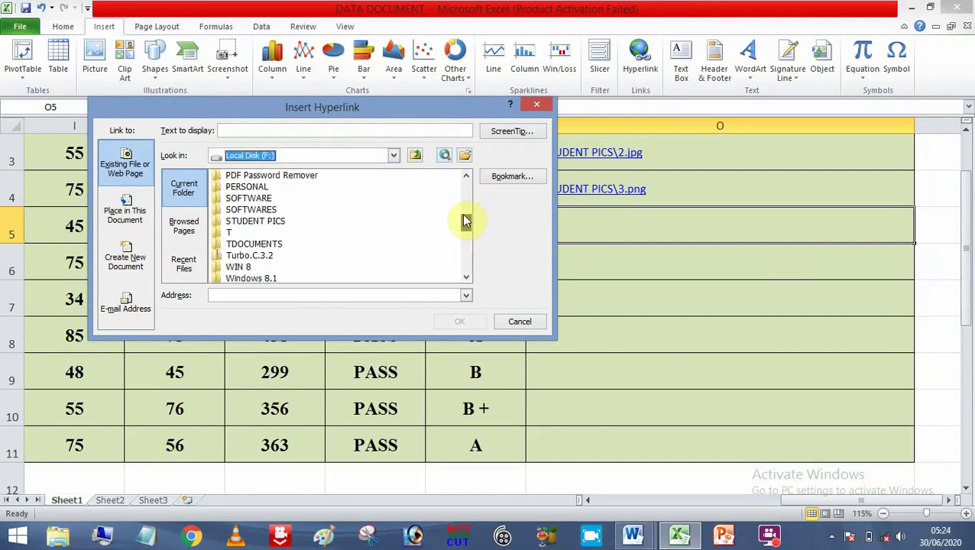
pyautogui.doubleClick(277, 221)
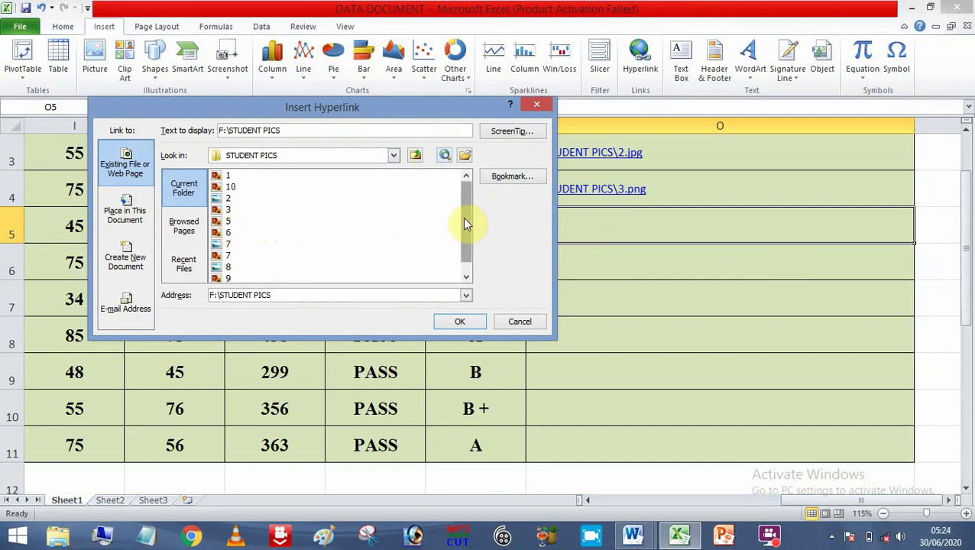
pyautogui.moveTo(466, 223)
pyautogui.mouseDown()
pyautogui.moveTo(466, 241)
pyautogui.moveTo(465, 225)
pyautogui.mouseUp()
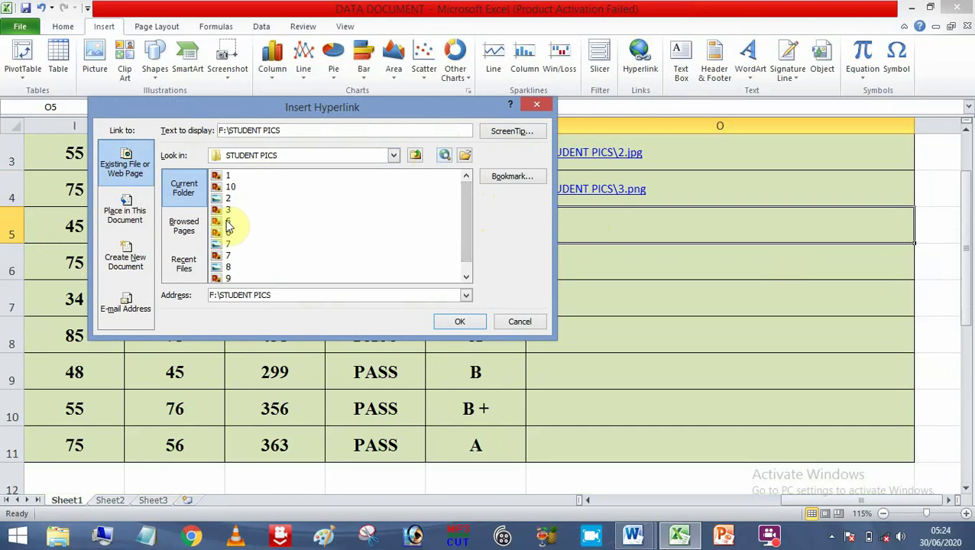
pyautogui.click(228, 223)
pyautogui.click(470, 320)
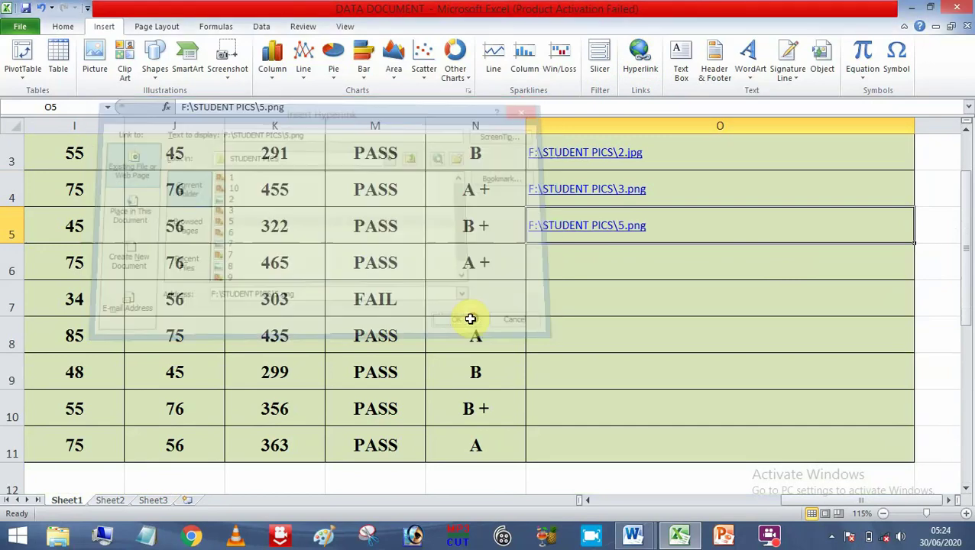
# Step: Change the hyperlink in cell O5 to the picture file F:\STUDENT PICS\6.png
pyautogui.click(640, 60)
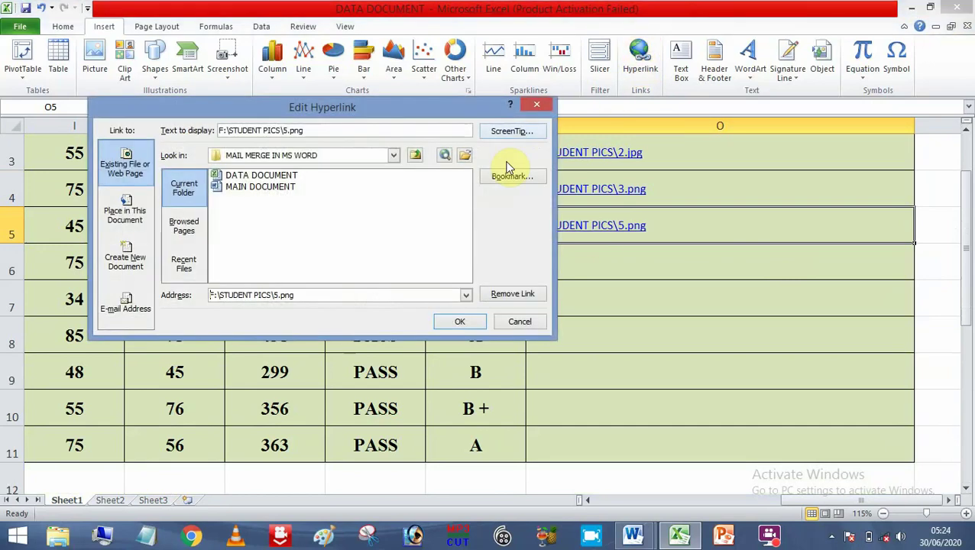
pyautogui.click(386, 155)
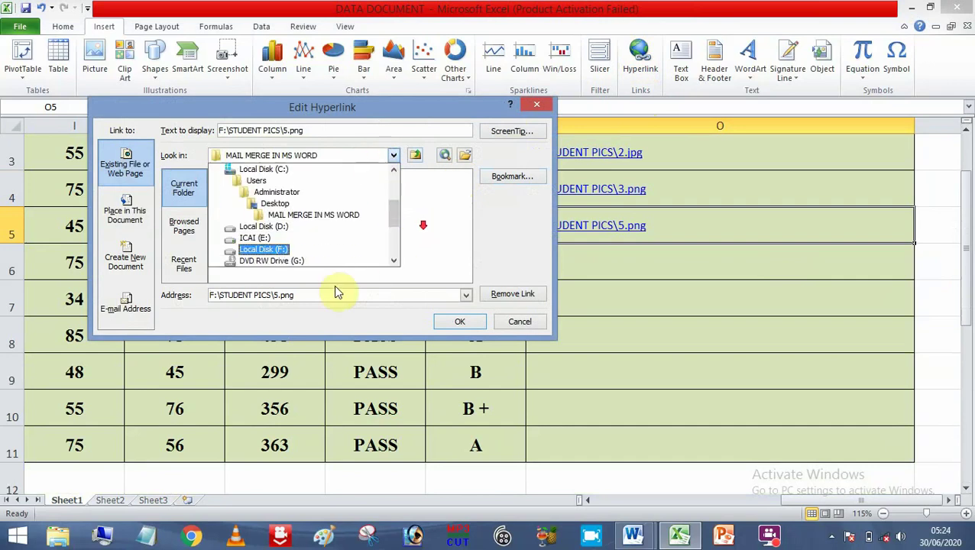
pyautogui.click(263, 250)
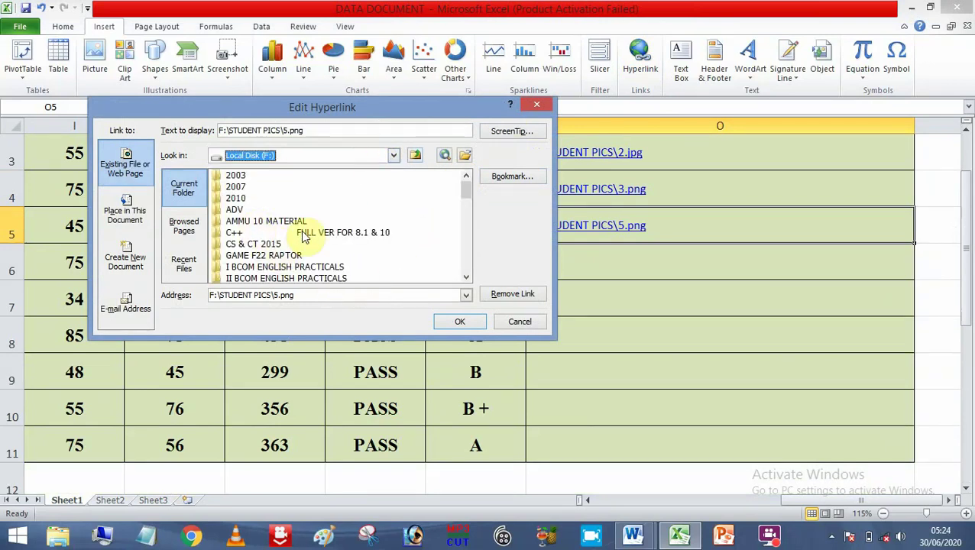
pyautogui.moveTo(464, 190); pyautogui.dragTo(463, 226)
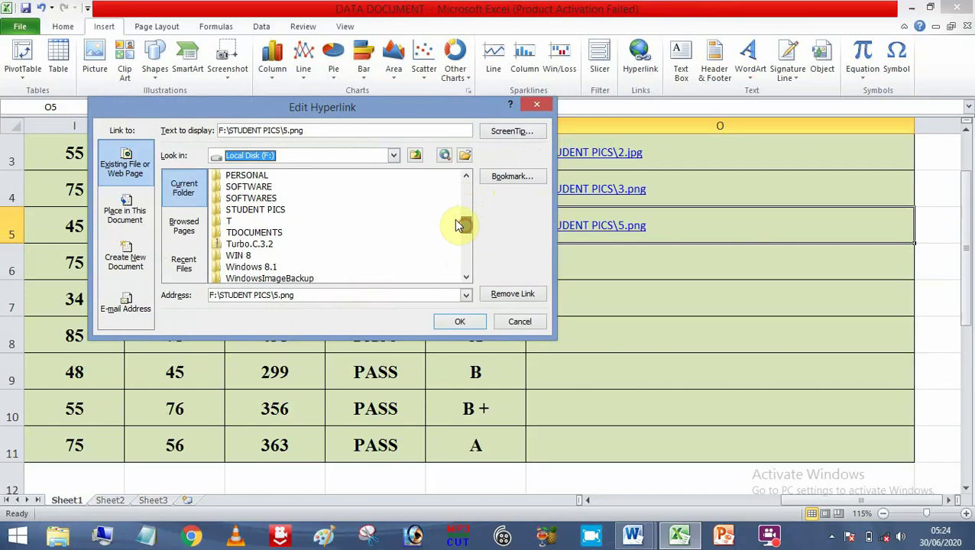
pyautogui.doubleClick(260, 211)
pyautogui.click(233, 233)
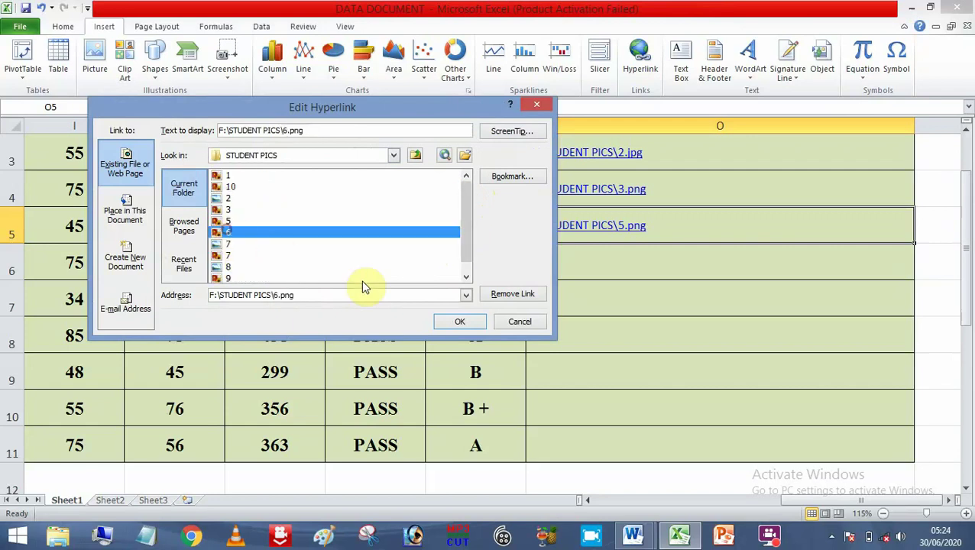
pyautogui.click(462, 322)
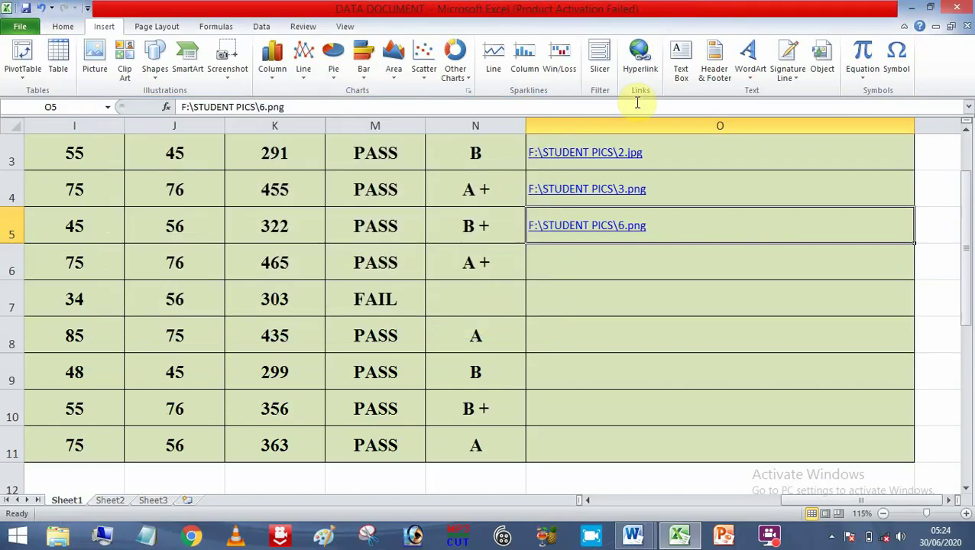
# Step: Change the hyperlink in cell O5 to the picture file F:\STUDENT PICS\7.jpg
pyautogui.click(640, 54)
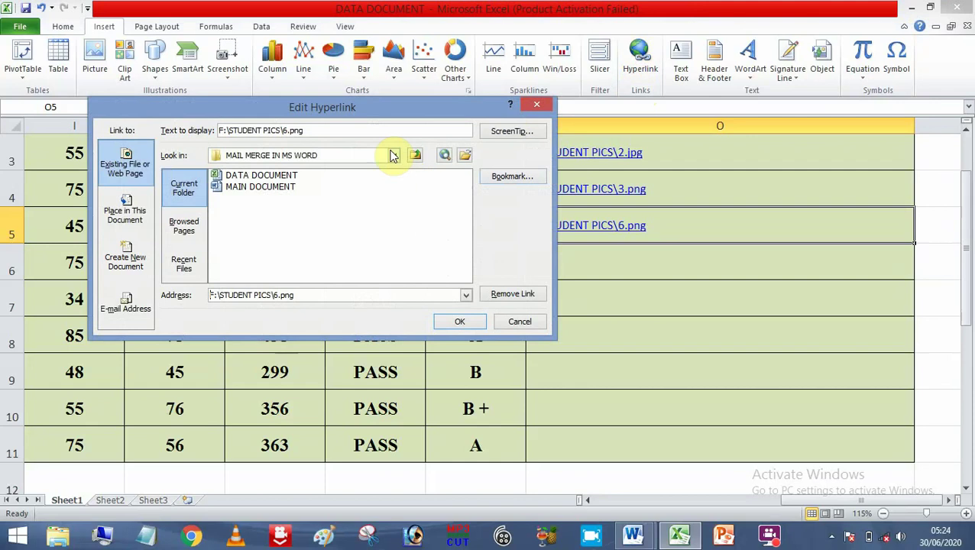
pyautogui.click(393, 156)
pyautogui.moveTo(392, 192)
pyautogui.mouseDown()
pyautogui.moveTo(394, 236)
pyautogui.moveTo(394, 211)
pyautogui.mouseUp()
pyautogui.click(304, 213)
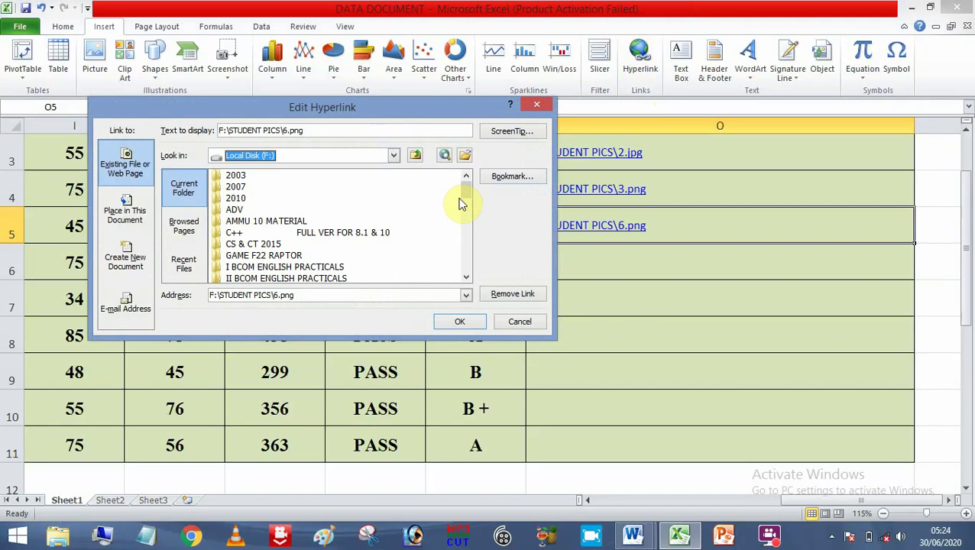
pyautogui.moveTo(464, 195); pyautogui.dragTo(464, 223)
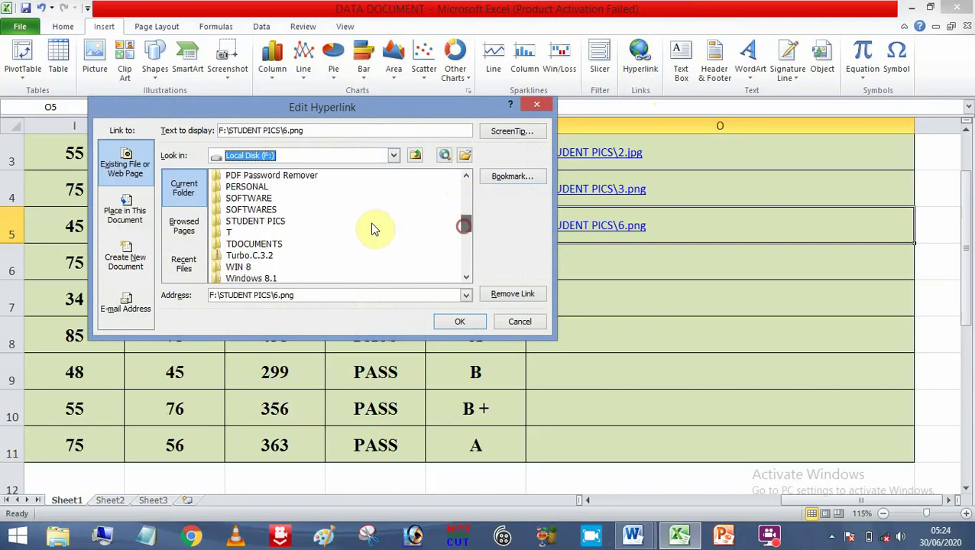
pyautogui.click(276, 225)
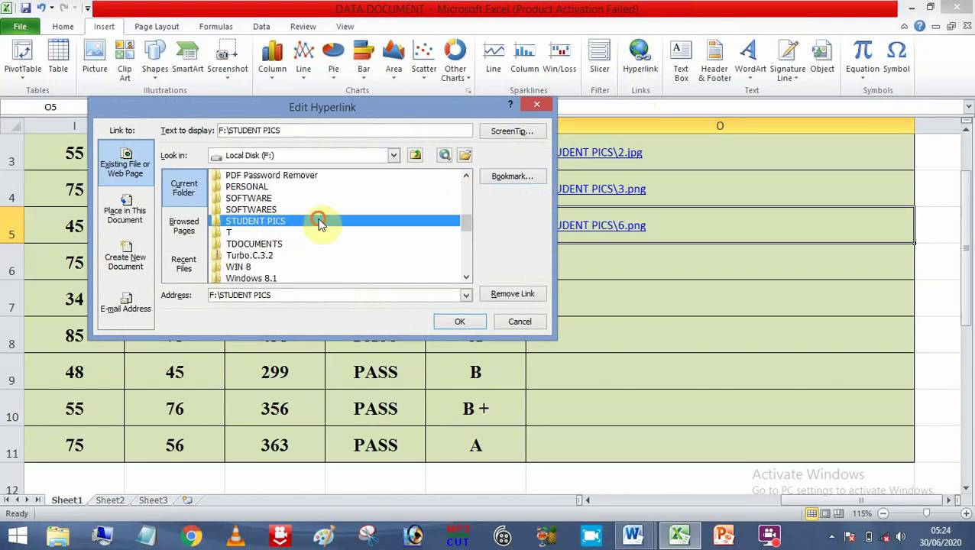
pyautogui.doubleClick(314, 221)
pyautogui.click(230, 244)
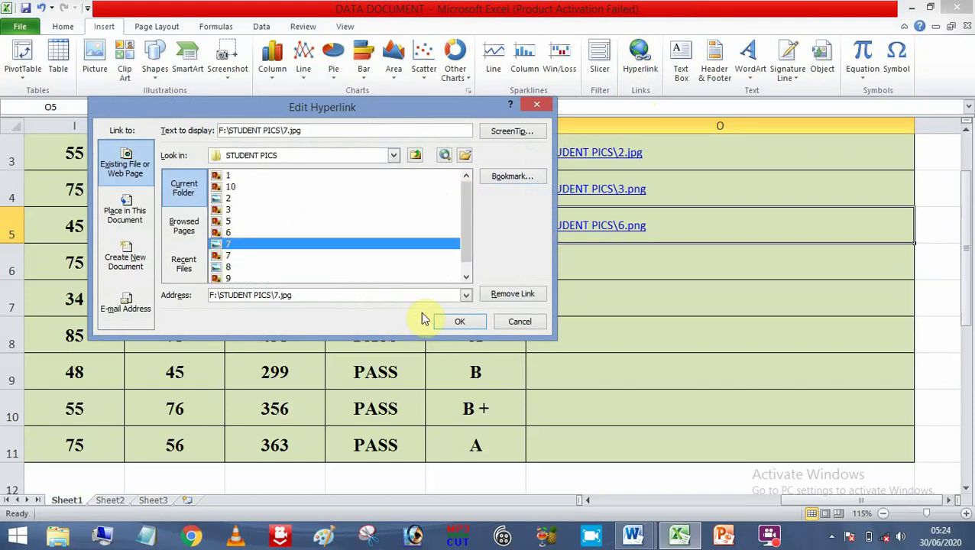
pyautogui.click(460, 322)
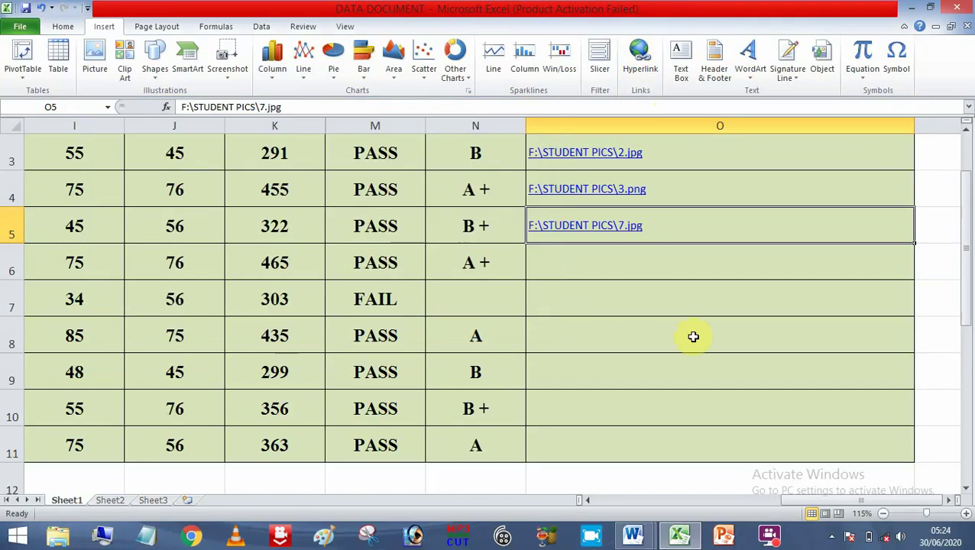
# Step: Insert a hyperlink in cell O6 to the existing picture file F:\STUDENT PICS\8.jpg
pyautogui.click(630, 259)
pyautogui.click(639, 57)
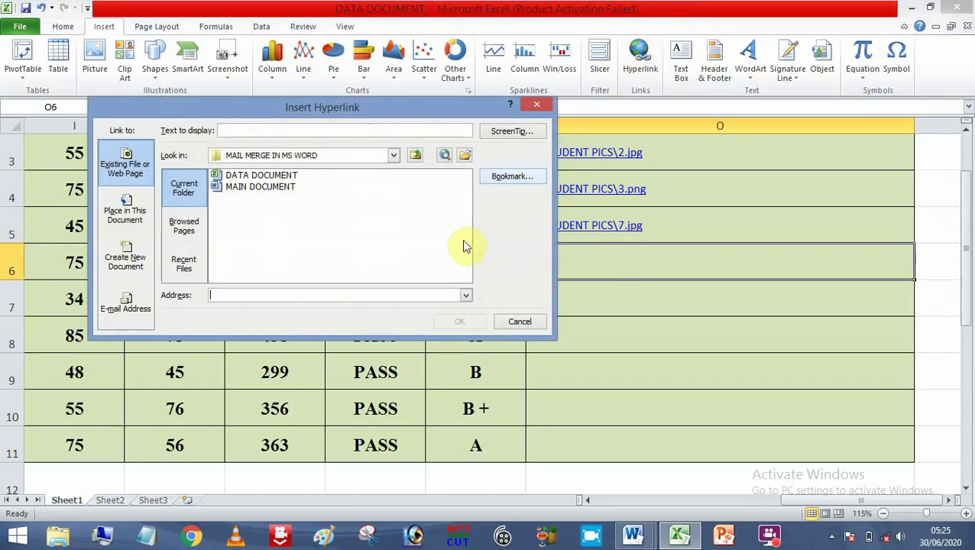
pyautogui.click(393, 155)
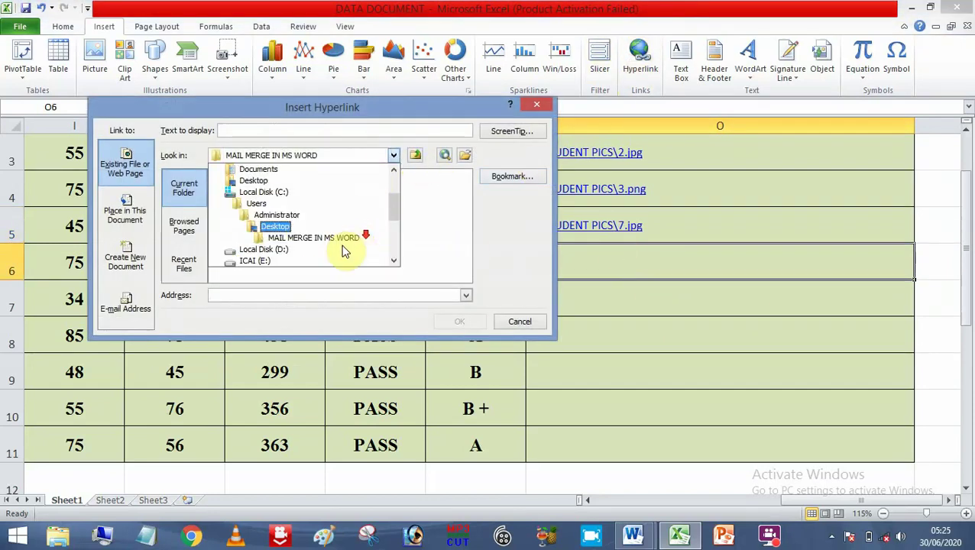
pyautogui.scroll(-3, 342, 246)
pyautogui.click(290, 240)
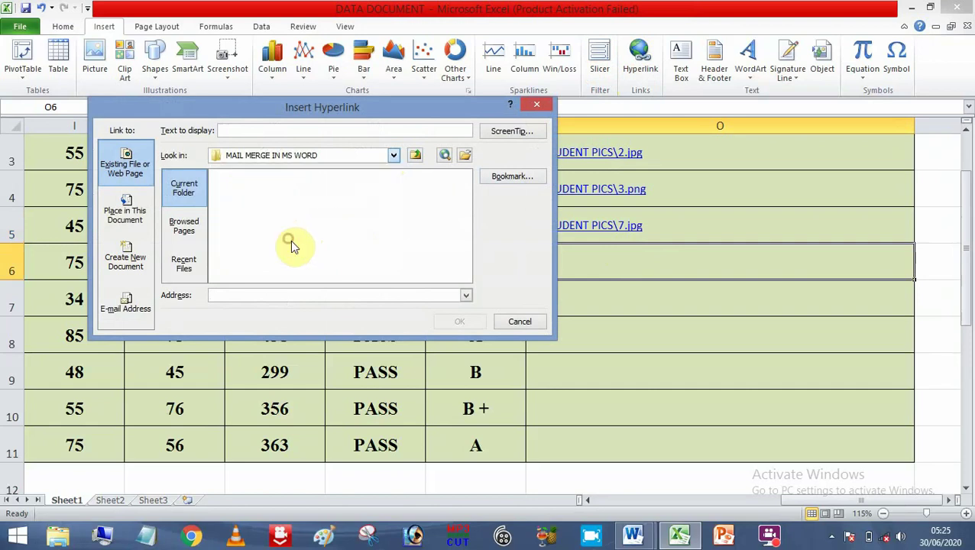
pyautogui.moveTo(464, 191); pyautogui.dragTo(466, 224)
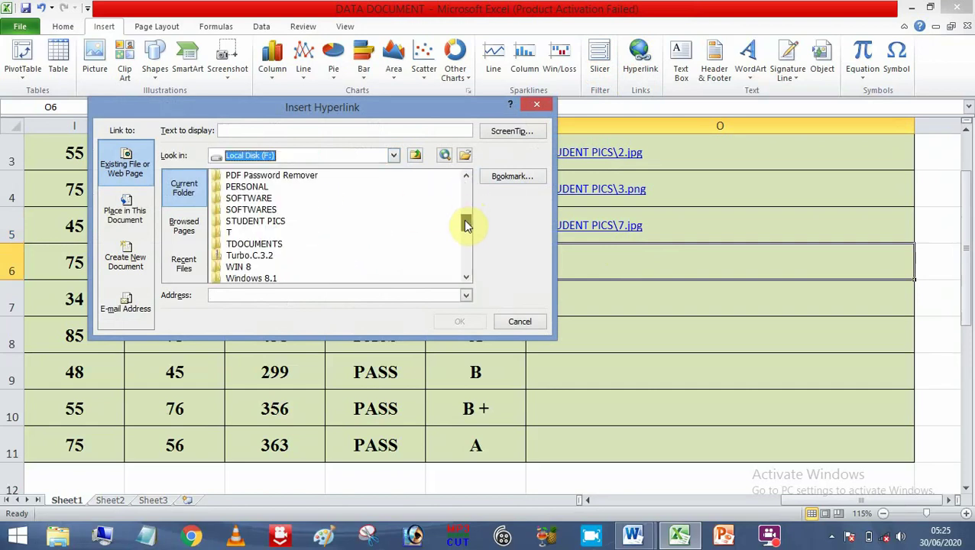
pyautogui.doubleClick(252, 221)
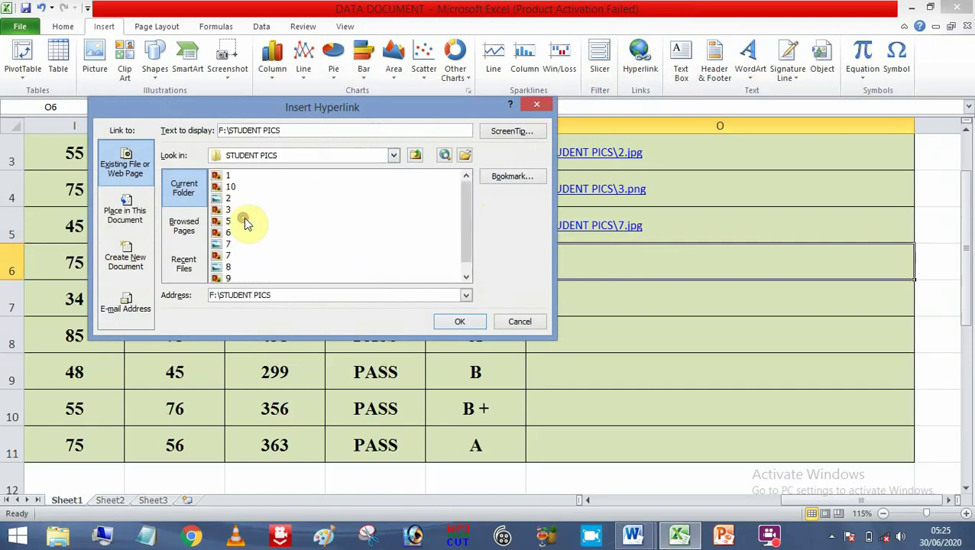
pyautogui.click(229, 270)
pyautogui.click(459, 322)
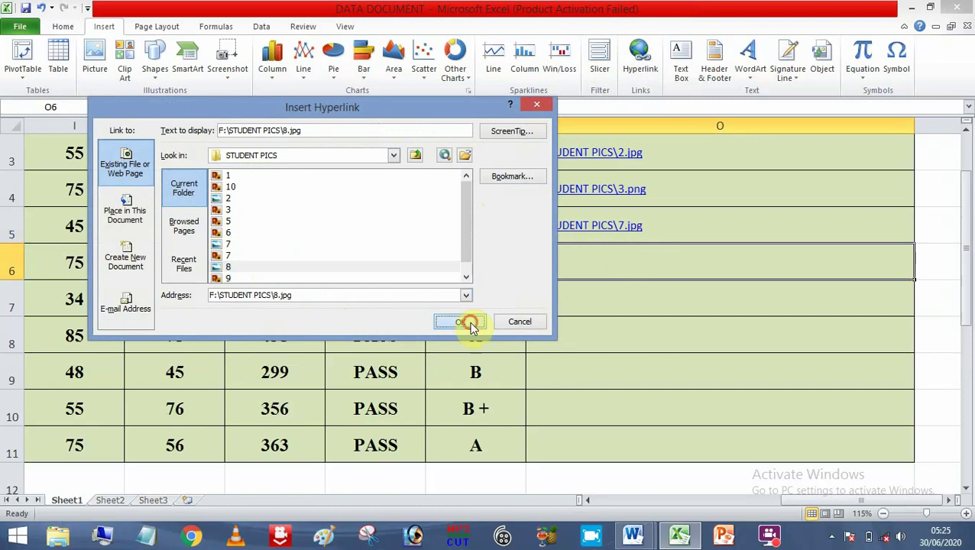
# Step: Set the font size of the photo links in cells O2 to O6 to 16
pyautogui.click(726, 297)
pyautogui.scroll(1, 726, 298)
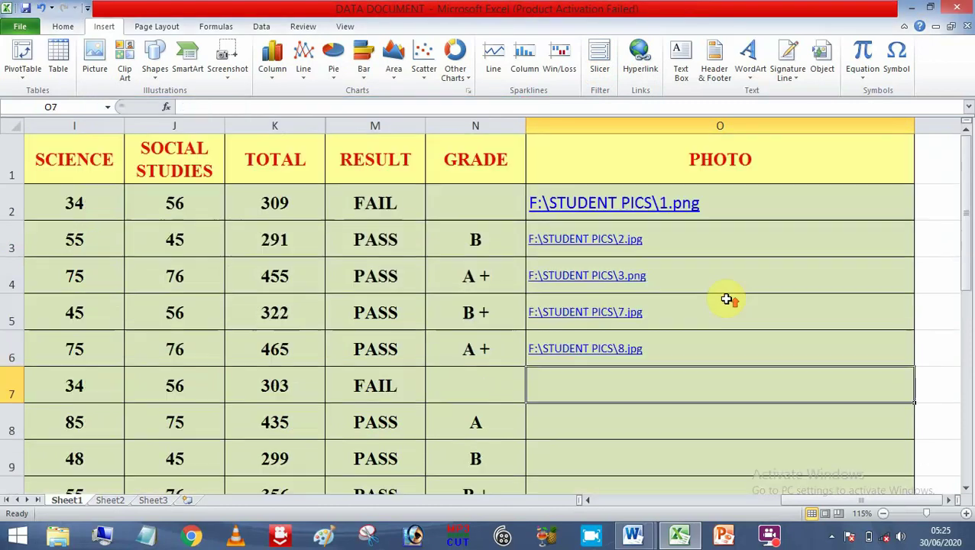
pyautogui.moveTo(733, 204); pyautogui.dragTo(688, 344)
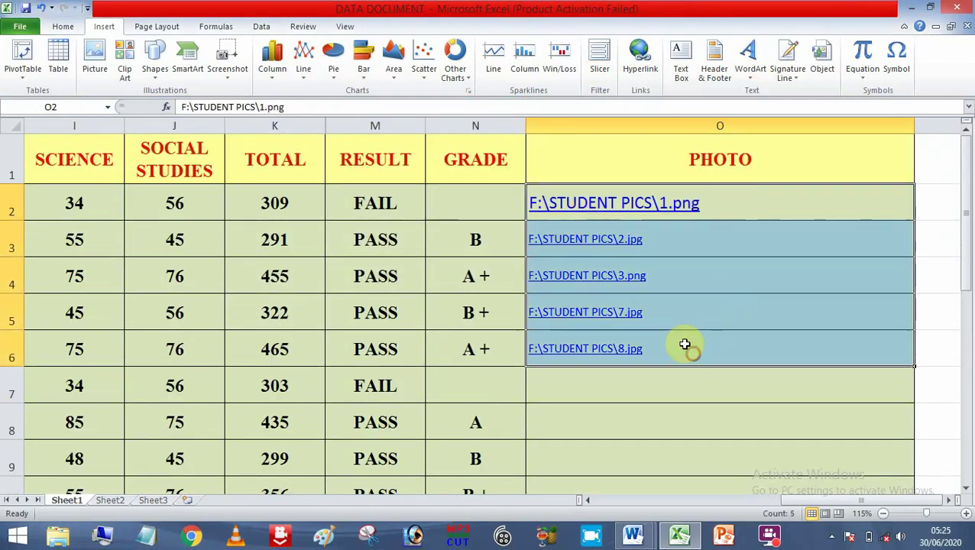
pyautogui.click(64, 29)
pyautogui.click(200, 49)
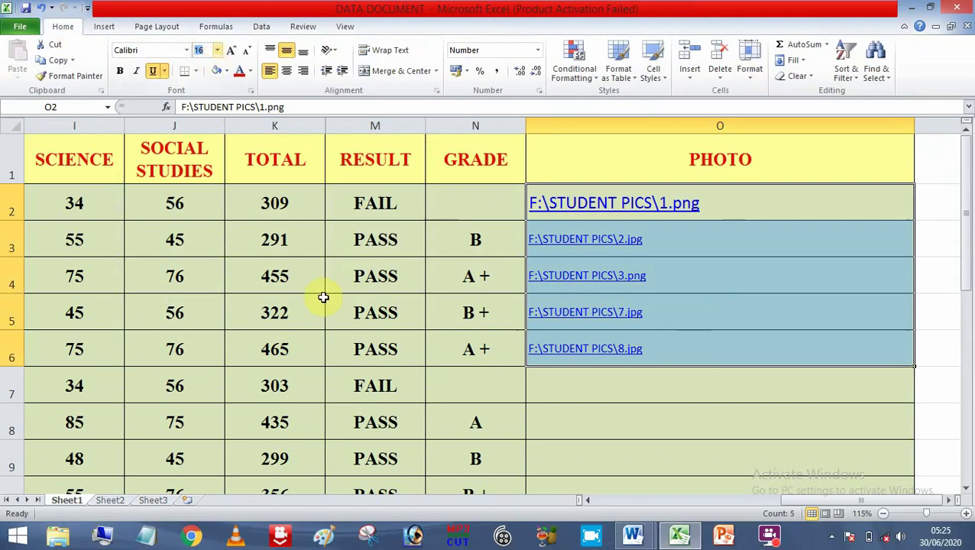
pyautogui.press('Return')
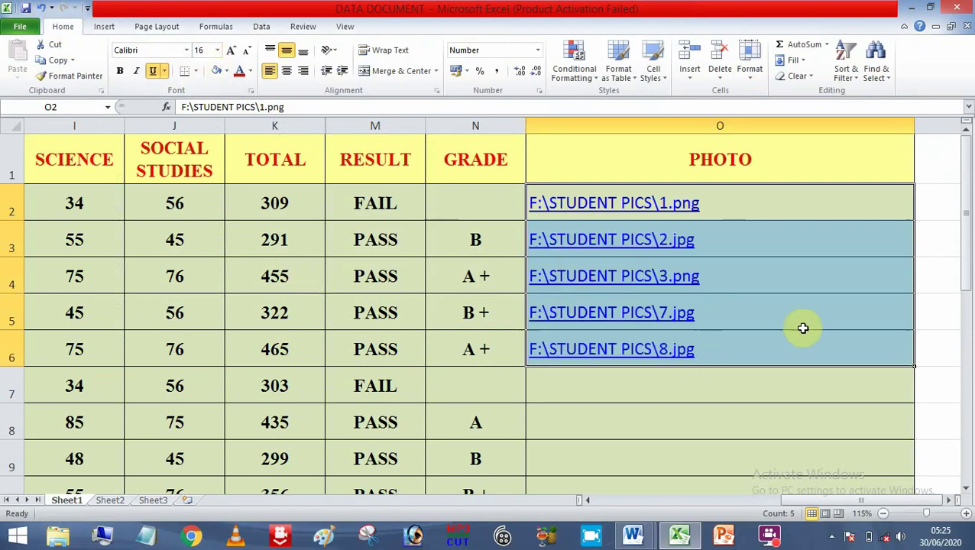
# Step: Double both backslashes in cell O2 so the photo path reads F:\\STUDENT PICS\\1.png
pyautogui.click(732, 197)
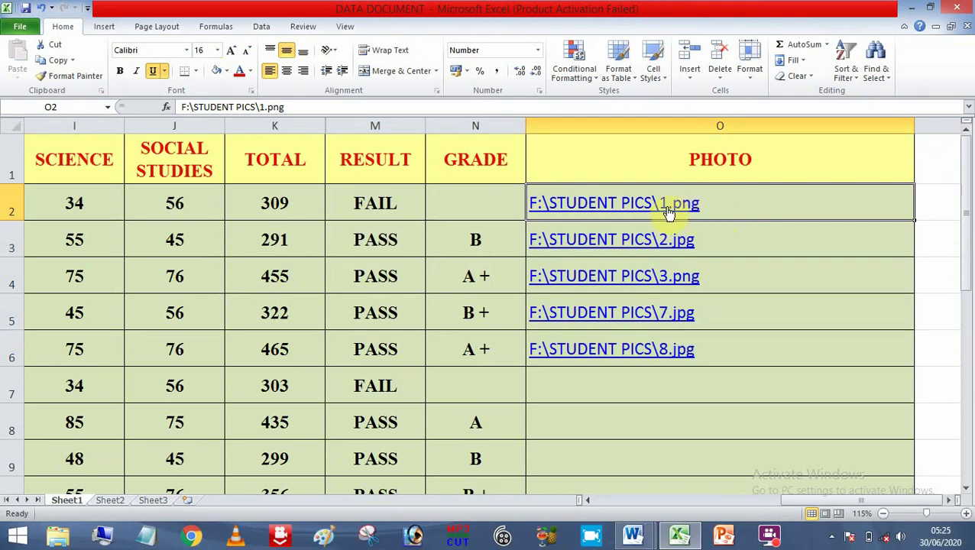
pyautogui.click(293, 107)
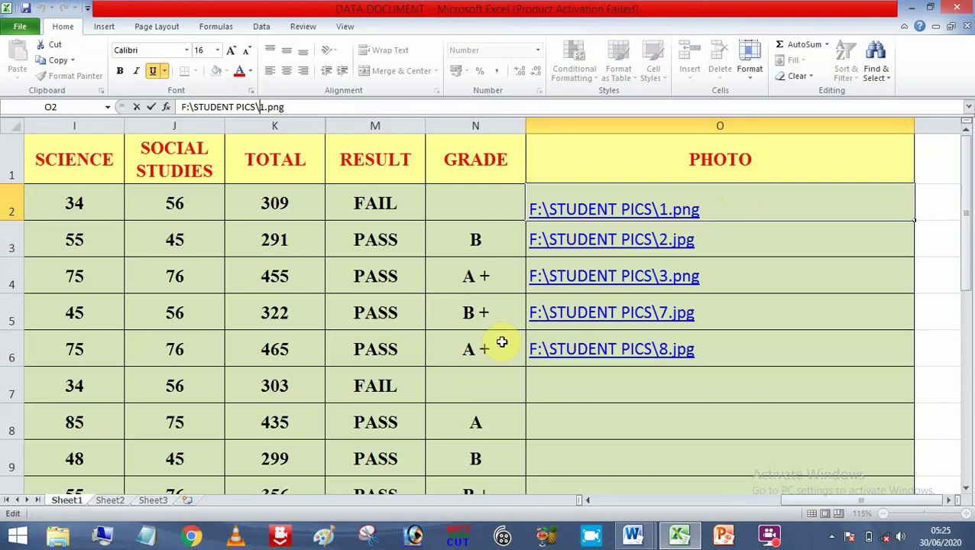
pyautogui.write('\\')
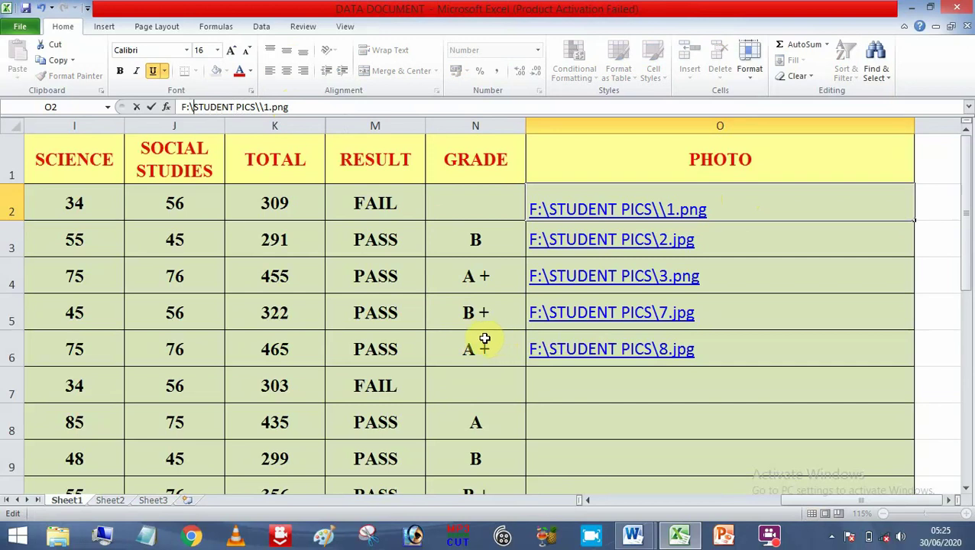
pyautogui.write('\\')
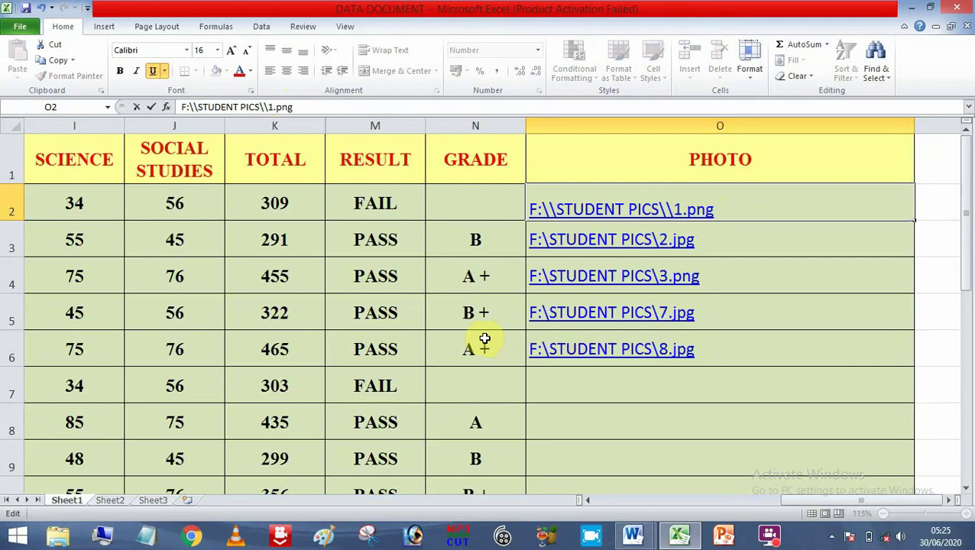
pyautogui.press('Return')
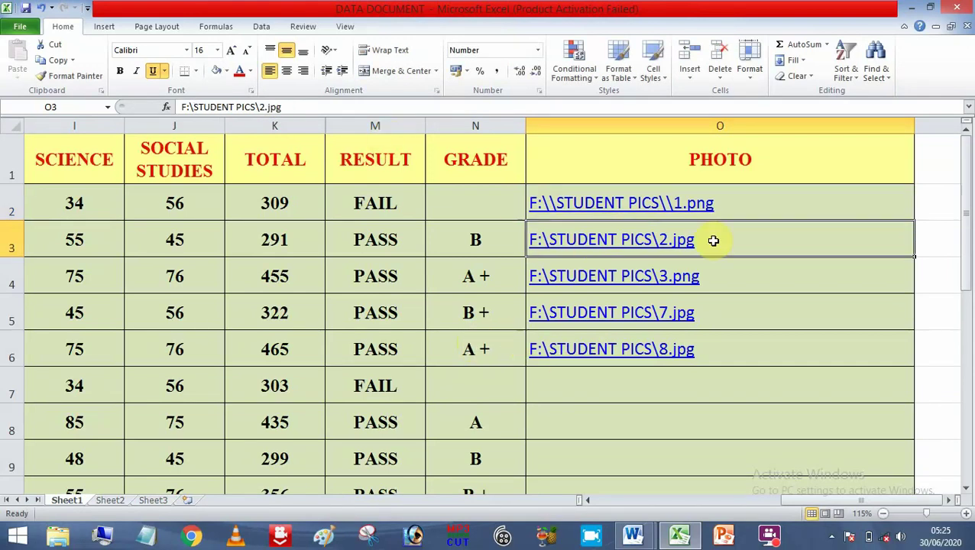
# Step: Double both backslashes in cell O3 so the photo path reads F:\\STUDENT PICS\\2.jpg
pyautogui.click(330, 105)
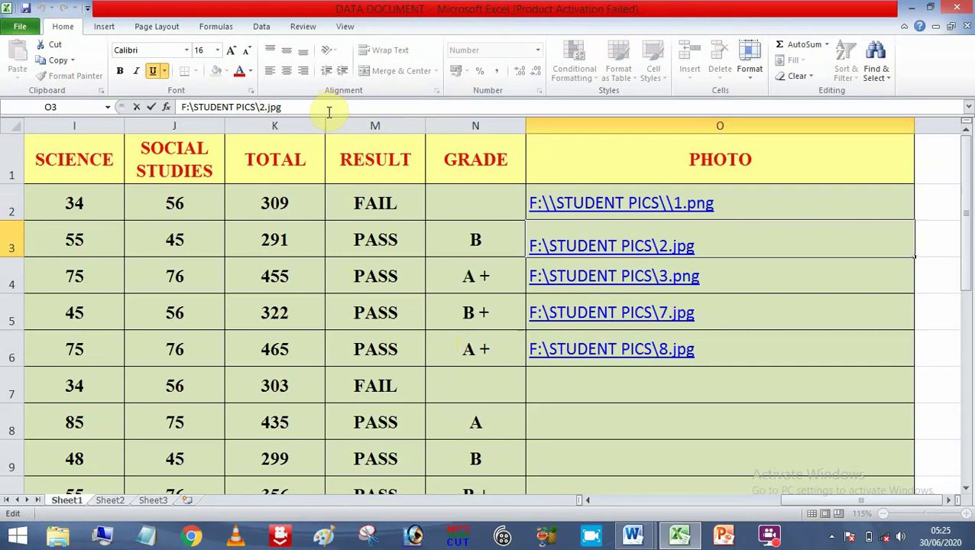
pyautogui.press('Left')
pyautogui.press('Left')
pyautogui.press('Left')
pyautogui.press('Left')
pyautogui.press('Left')
pyautogui.write('\\')
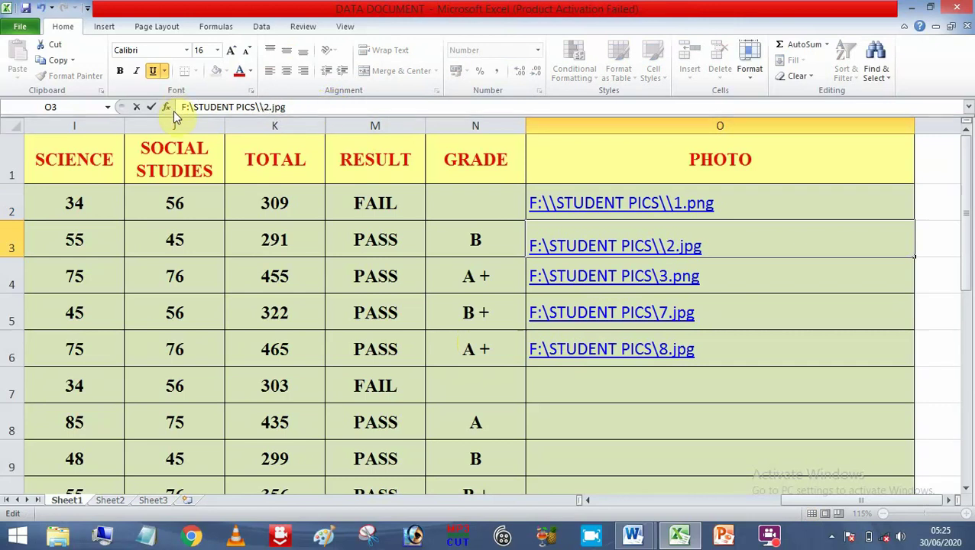
pyautogui.click(198, 110)
pyautogui.write('\\')
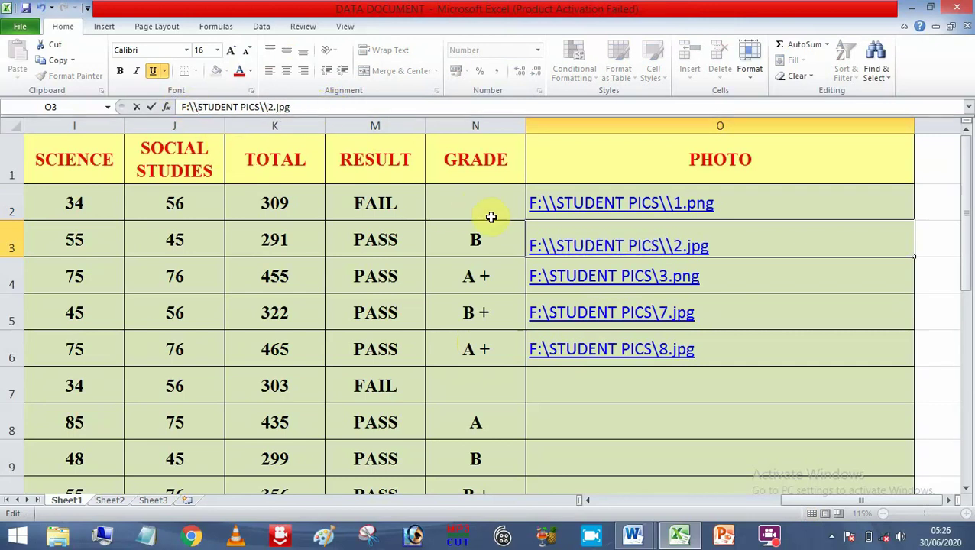
pyautogui.click(625, 279)
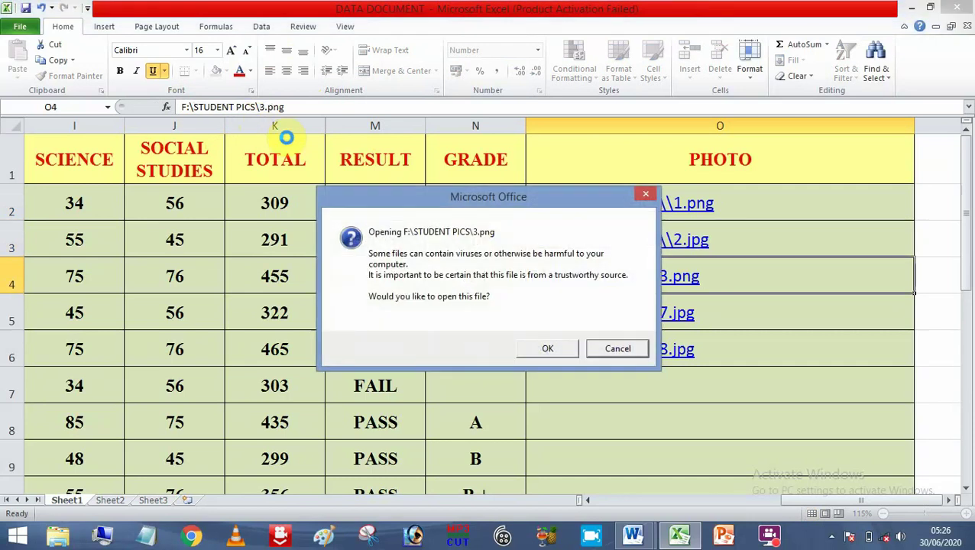
pyautogui.click(645, 194)
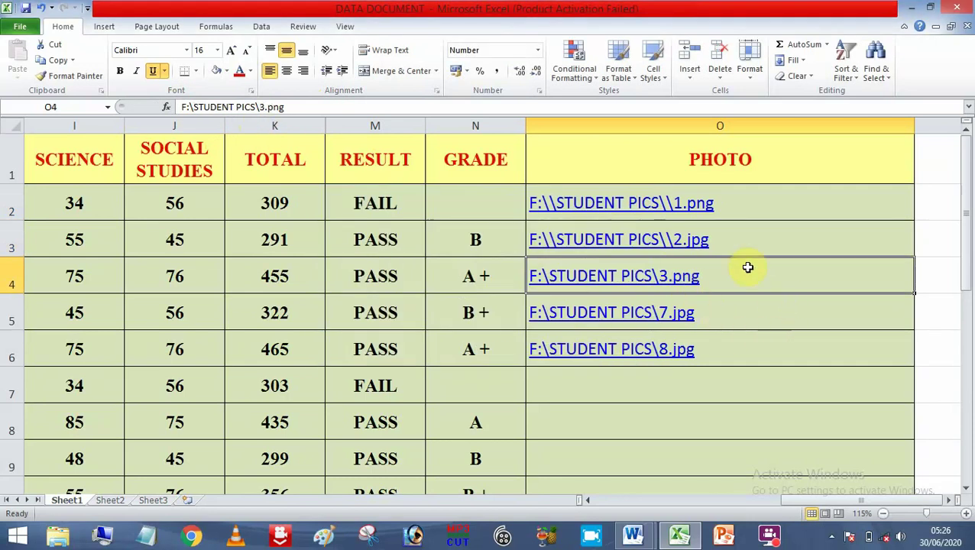
# Step: Double both backslashes in cell O4 so the photo path reads F:\\STUDENT PICS\\3.png
pyautogui.press('Down')
pyautogui.click(640, 291)
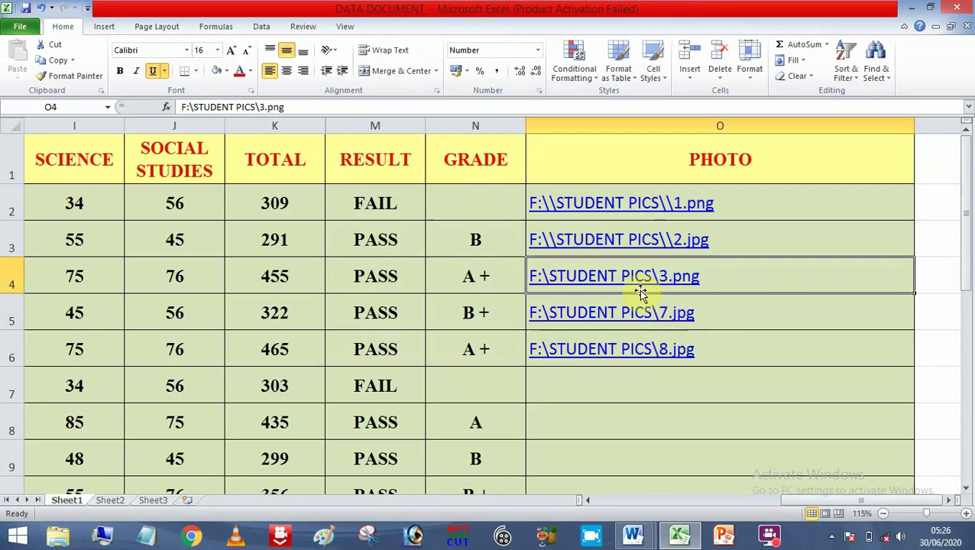
pyautogui.click(321, 105)
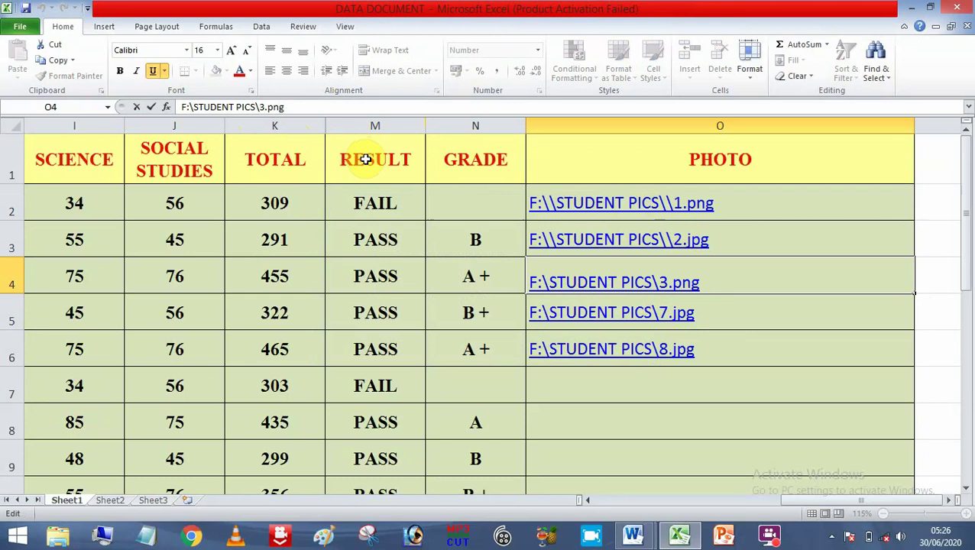
pyautogui.write('\\')
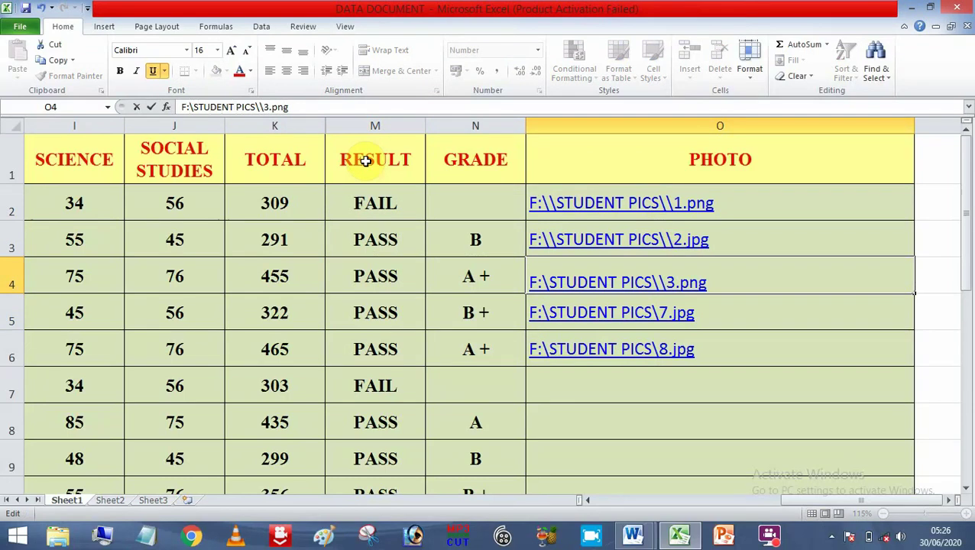
pyautogui.write('\\')
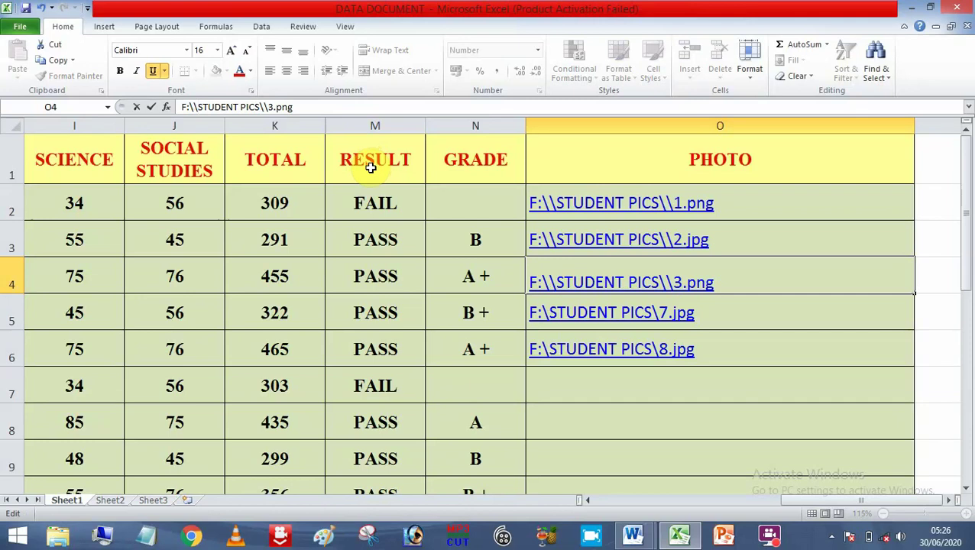
pyautogui.press('Return')
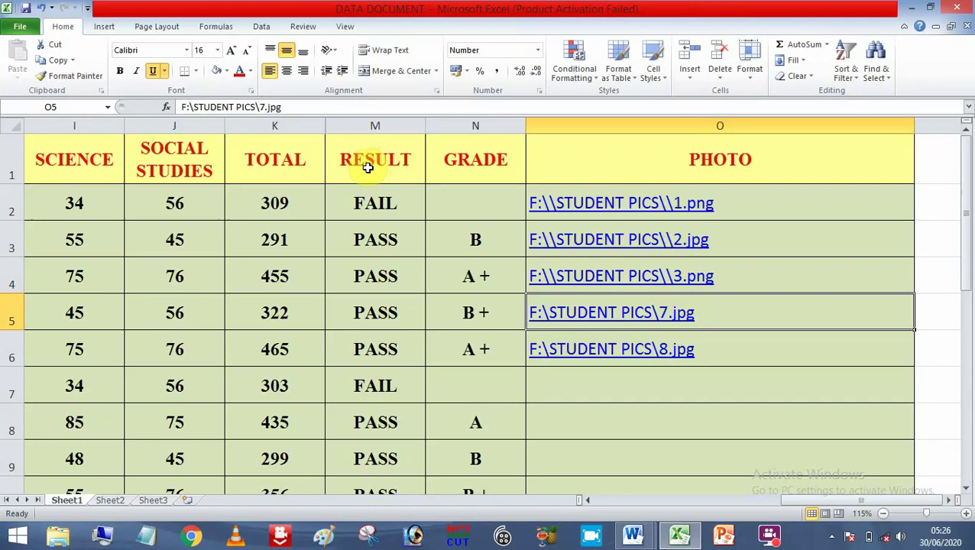
# Step: Double both backslashes in cell O5 so the photo path reads F:\\STUDENT PICS\\7.jpg
pyautogui.click(307, 110)
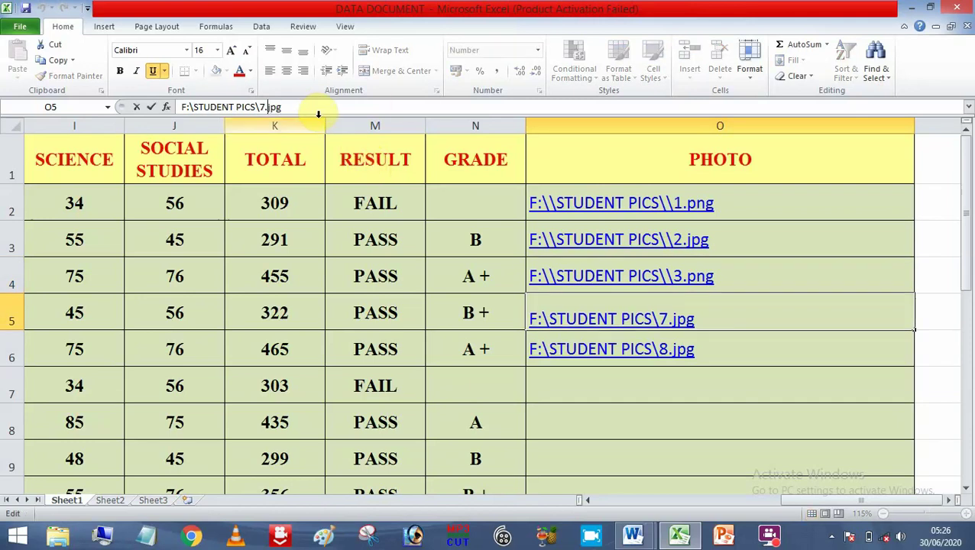
pyautogui.write('\\')
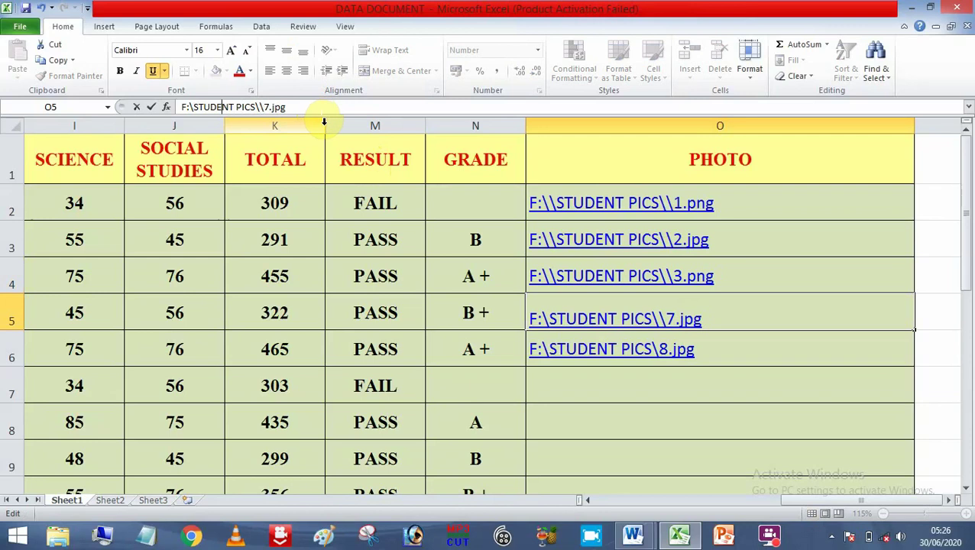
pyautogui.write('\\')
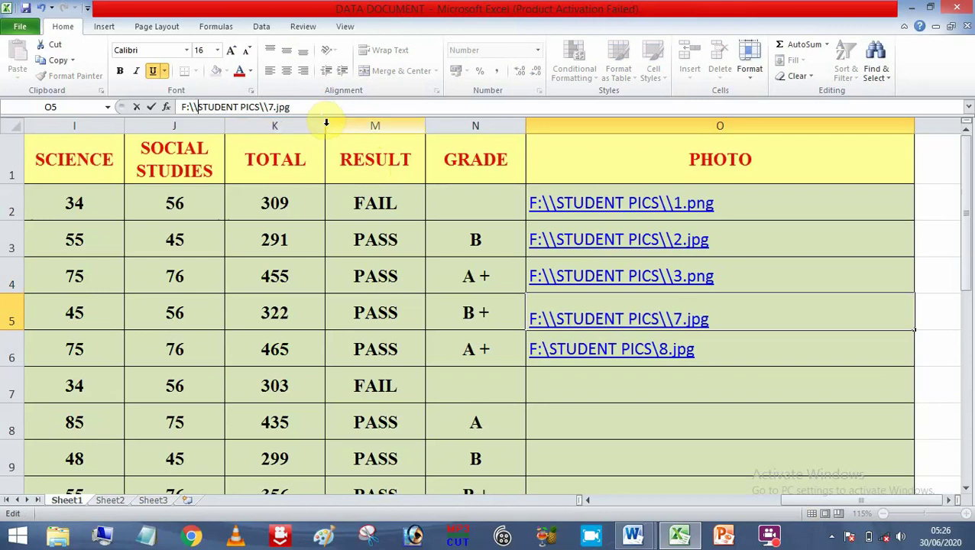
pyautogui.press('Return')
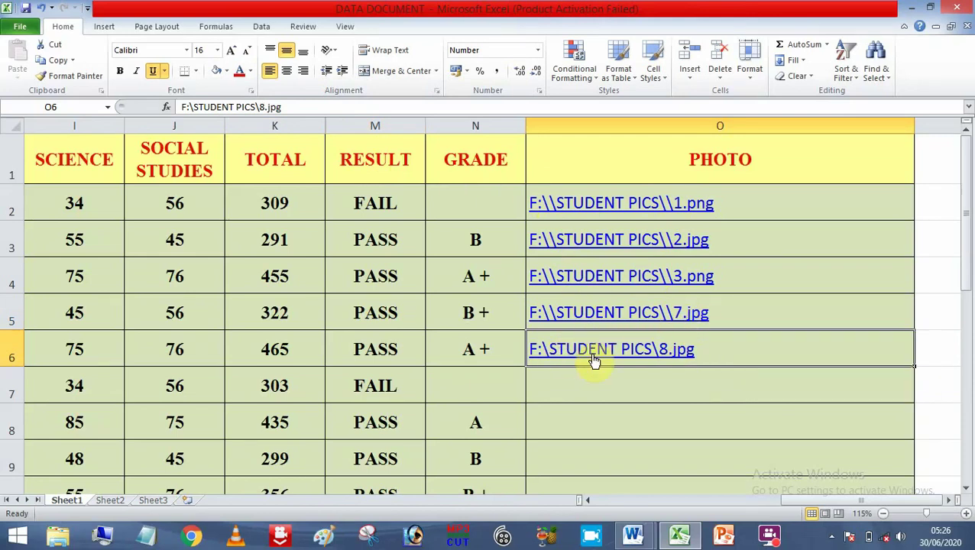
# Step: Double both backslashes in cell O6 so the photo path reads F:\\STUDENT PICS\\8.jpg
pyautogui.click(323, 109)
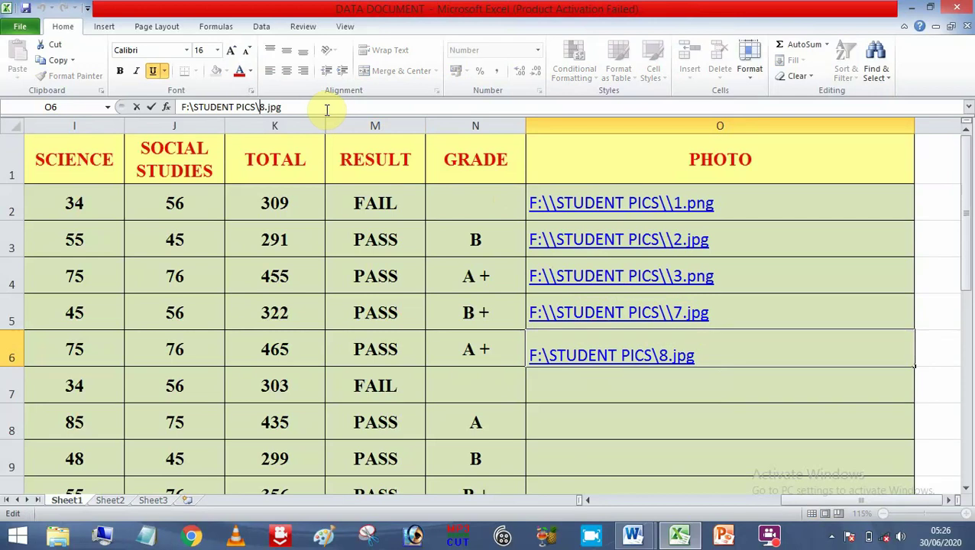
pyautogui.write('\\')
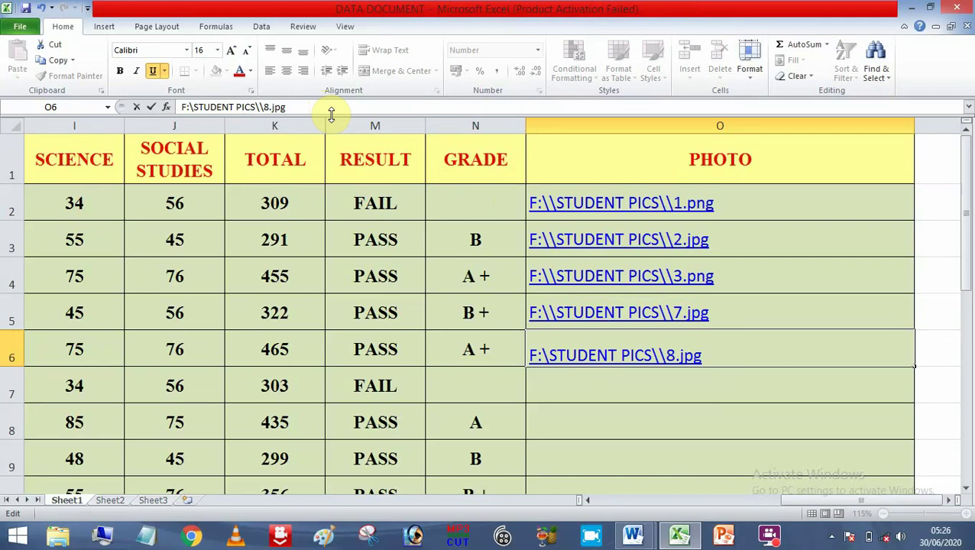
pyautogui.write('\\')
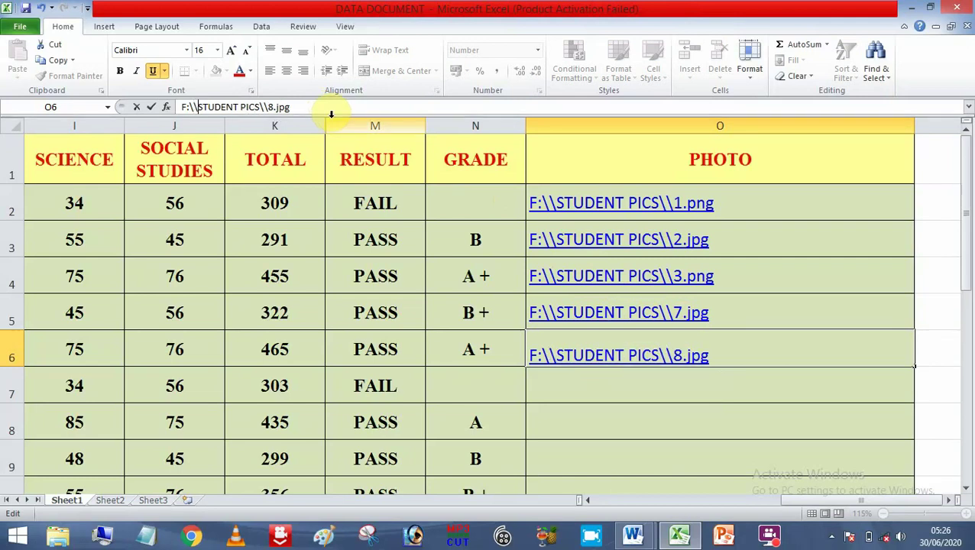
pyautogui.press('Return')
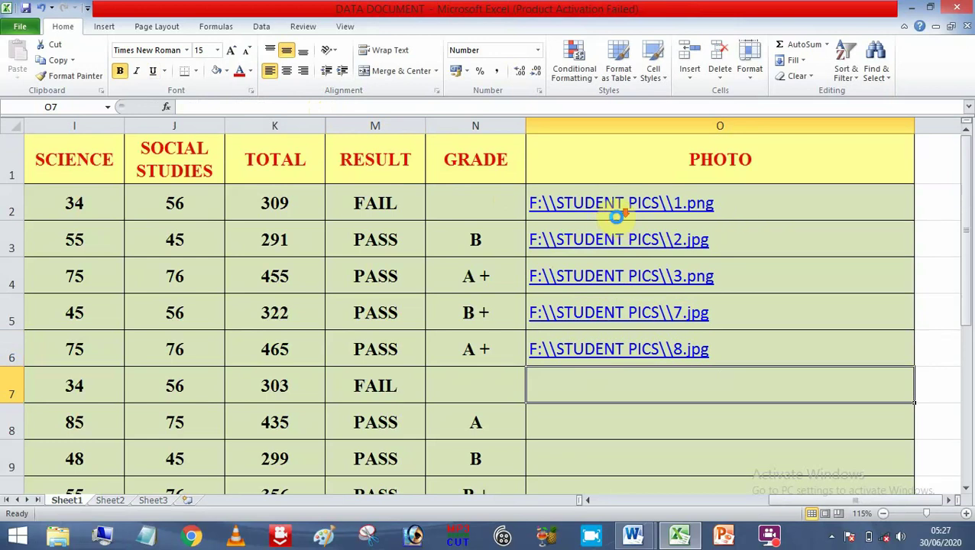
# Step: Close the DATA DOCUMENT workbook and switch to the blank TEST document in Word
pyautogui.scroll(-3, 615, 214)
pyautogui.scroll(-1, 615, 223)
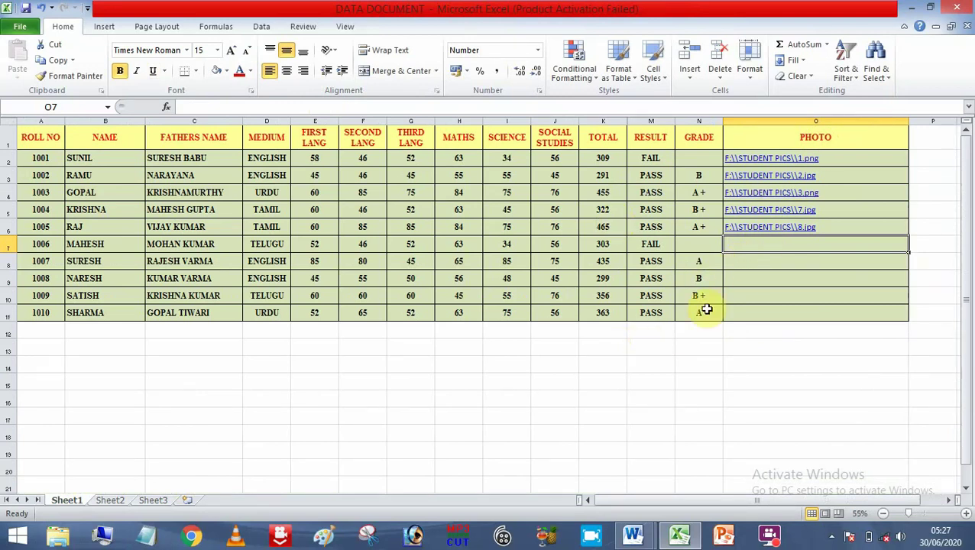
pyautogui.click(958, 11)
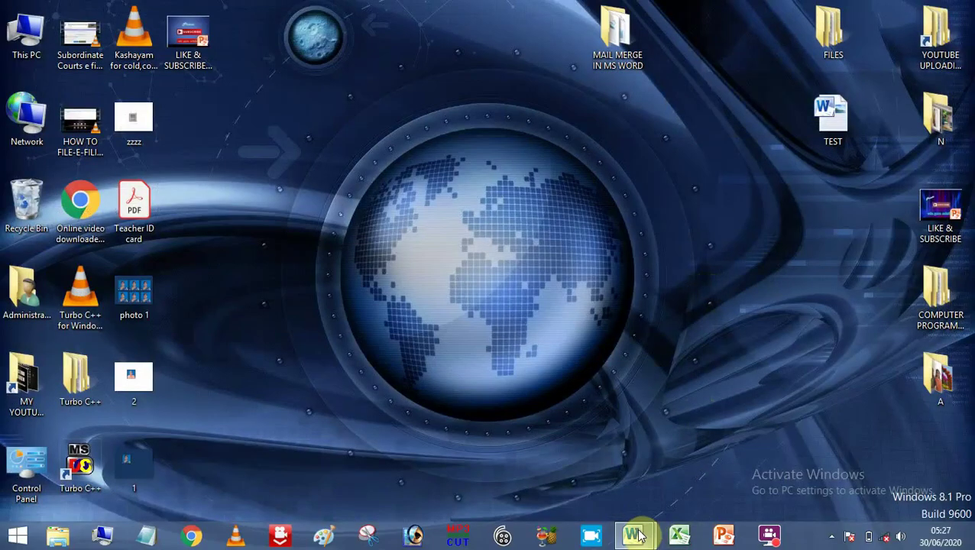
pyautogui.moveTo(639, 535)
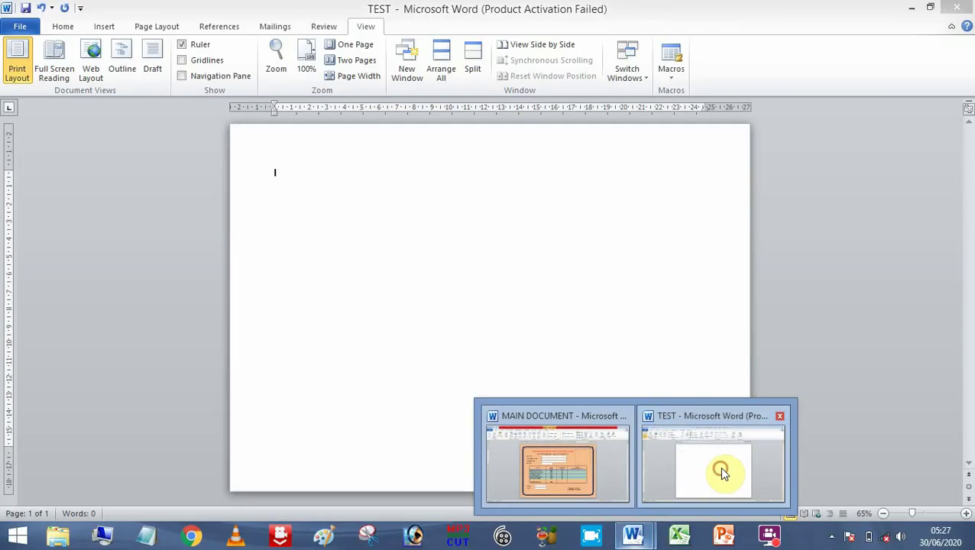
pyautogui.click(723, 475)
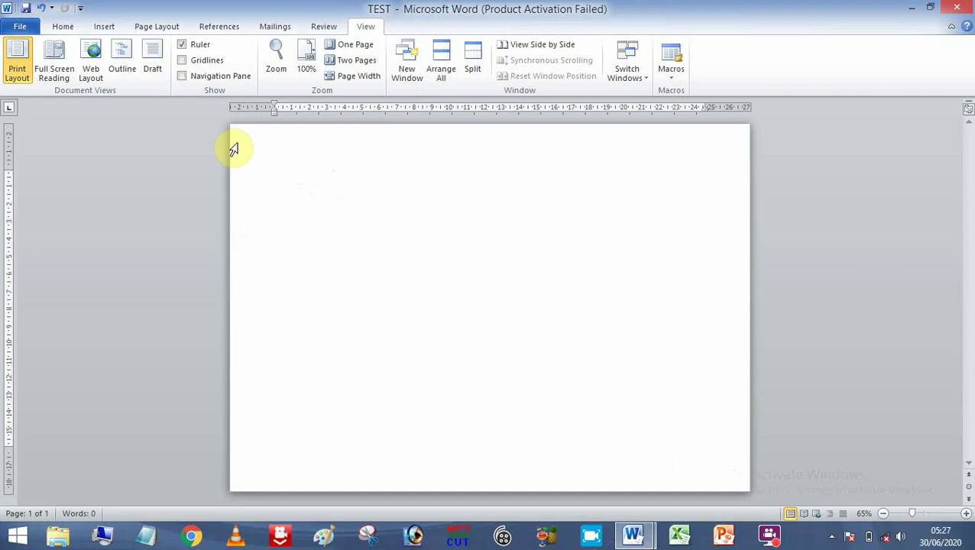
# Step: Set the page orientation of the TEST document to landscape
pyautogui.click(64, 26)
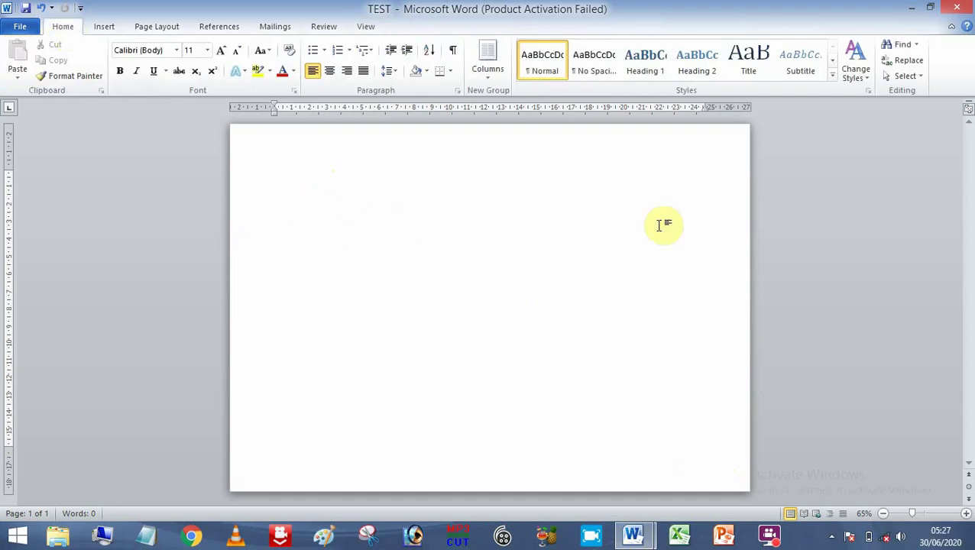
pyautogui.click(158, 26)
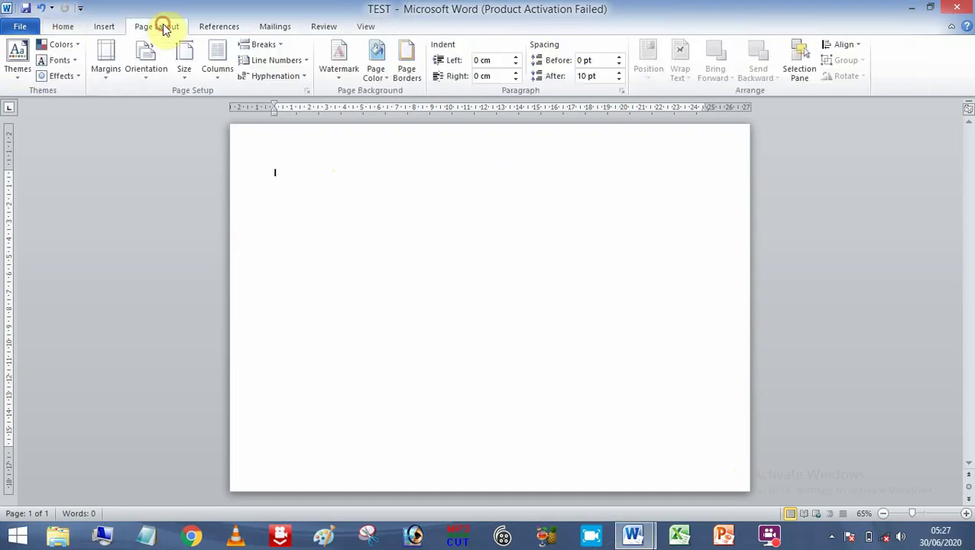
pyautogui.click(150, 70)
pyautogui.click(175, 137)
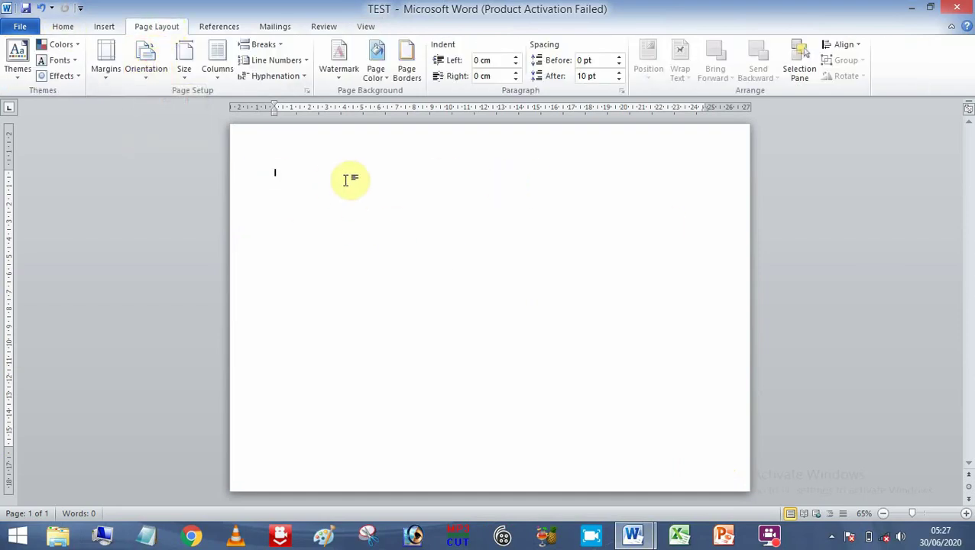
# Step: Apply a light orange theme colour as the page background of the TEST document
pyautogui.click(376, 58)
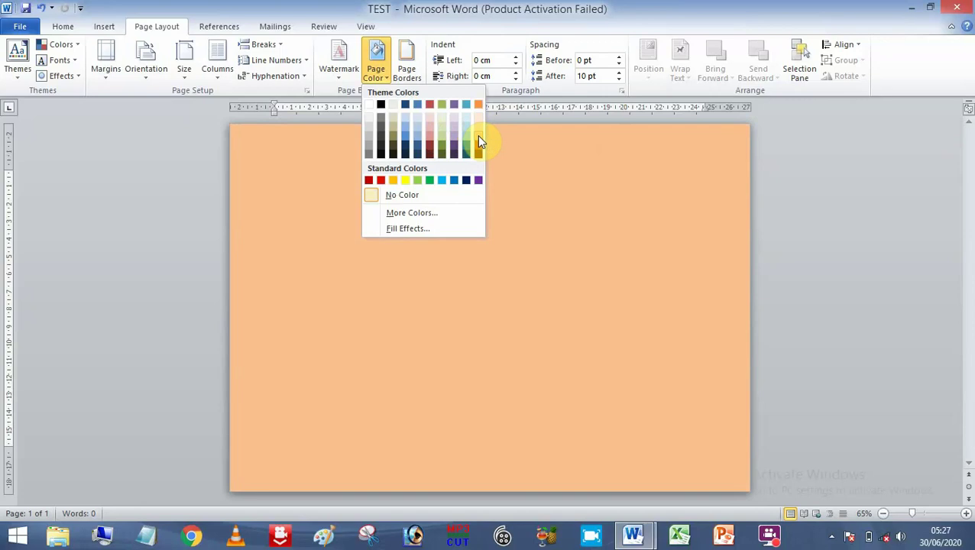
pyautogui.click(478, 138)
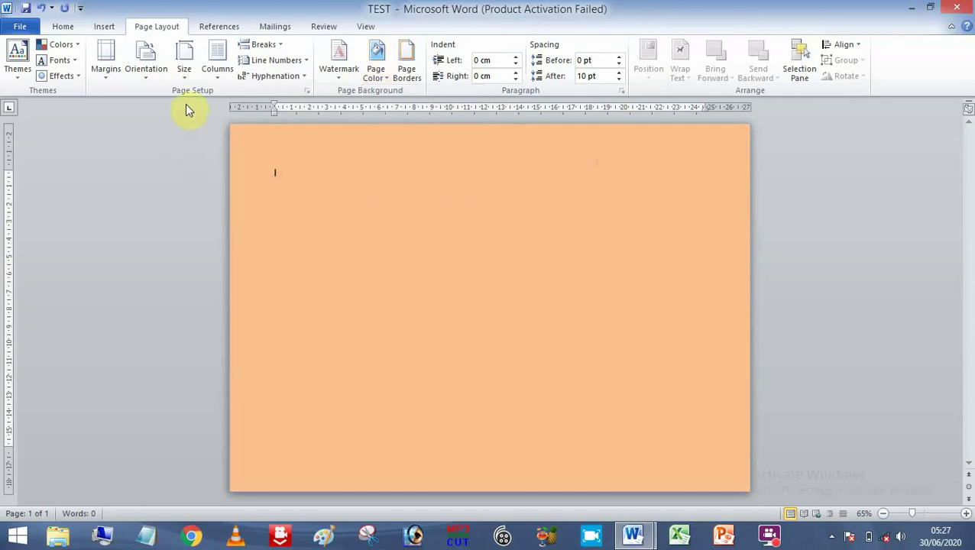
pyautogui.click(64, 27)
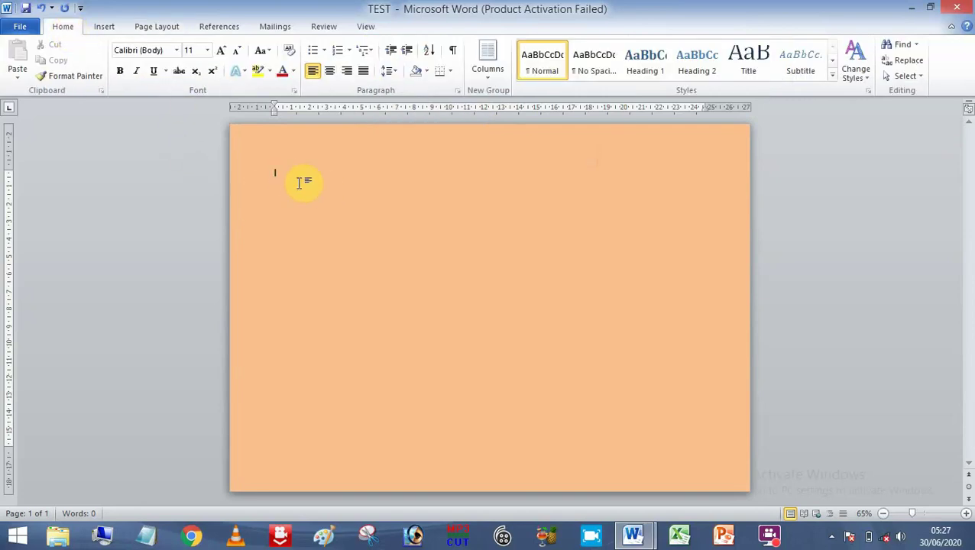